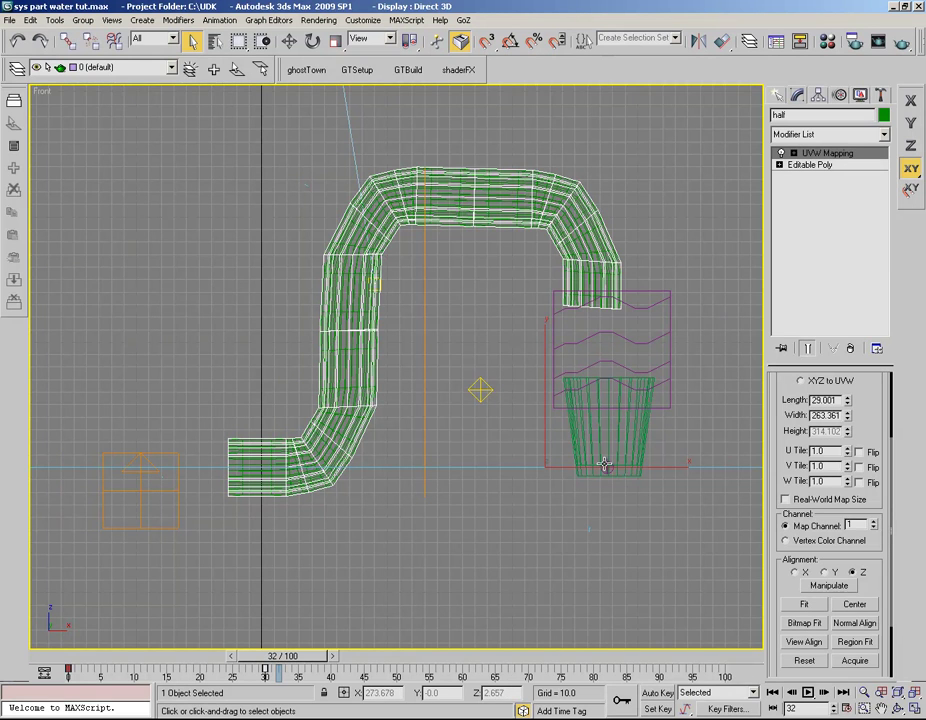
- Select the Gravity space warp at the base of the cup and uniformly scale its icon to about 427%
left_click(604, 465)
left_click(604, 465)
left_click(604, 465)
left_click(605, 466)
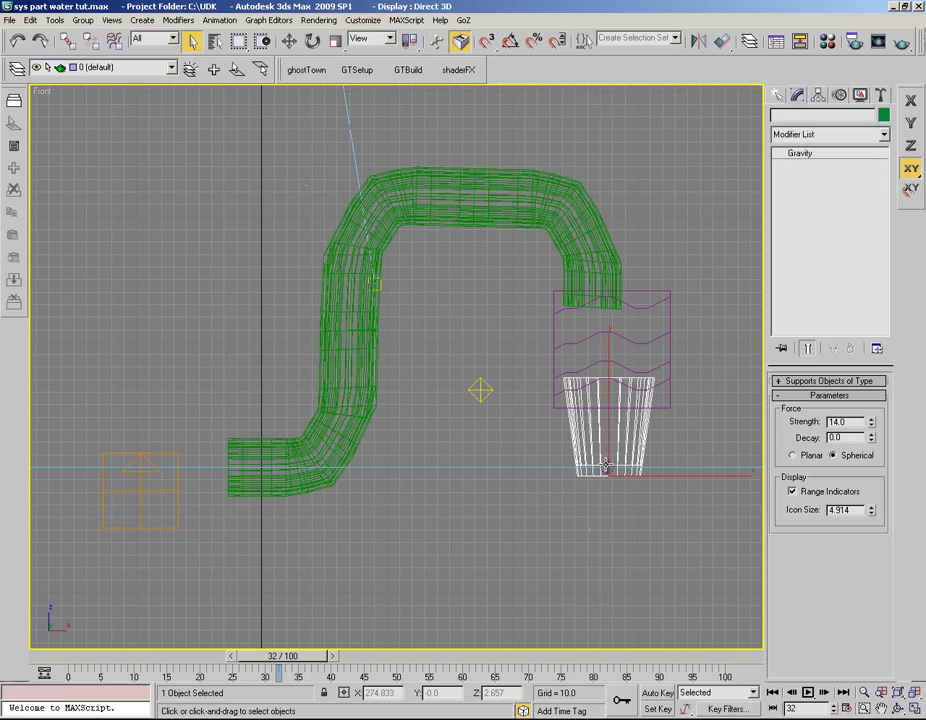
left_click(335, 42)
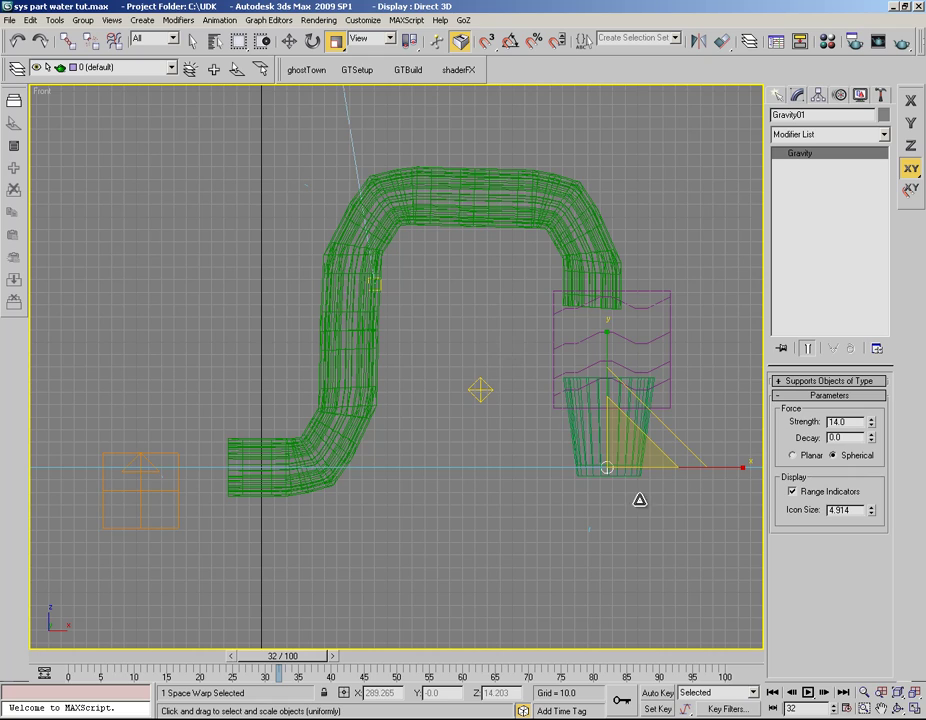
left_click_drag(625, 451, 613, 160)
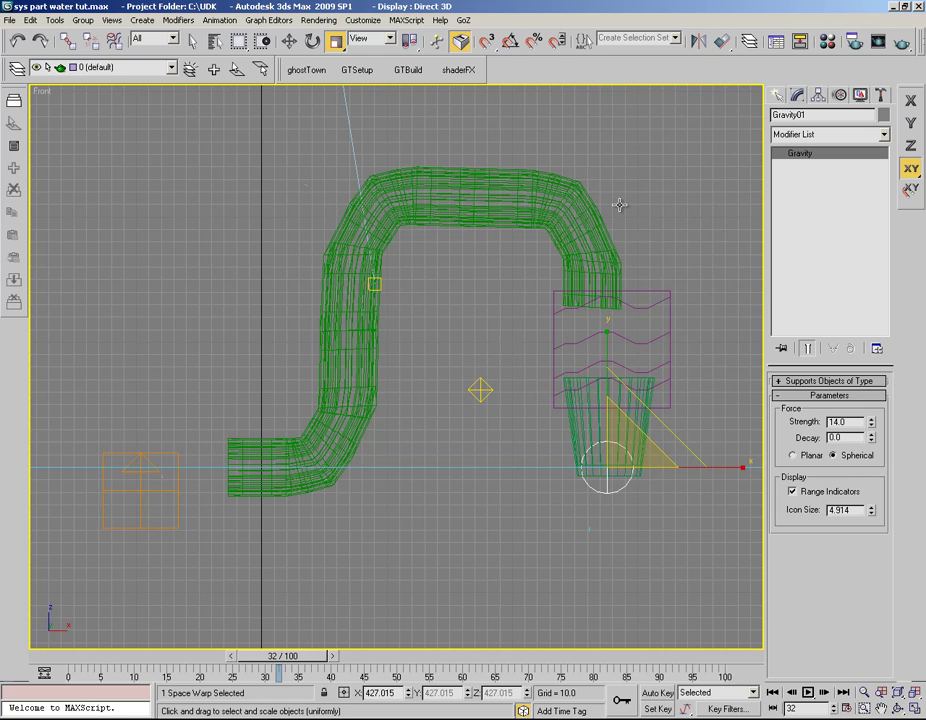
left_click(399, 564)
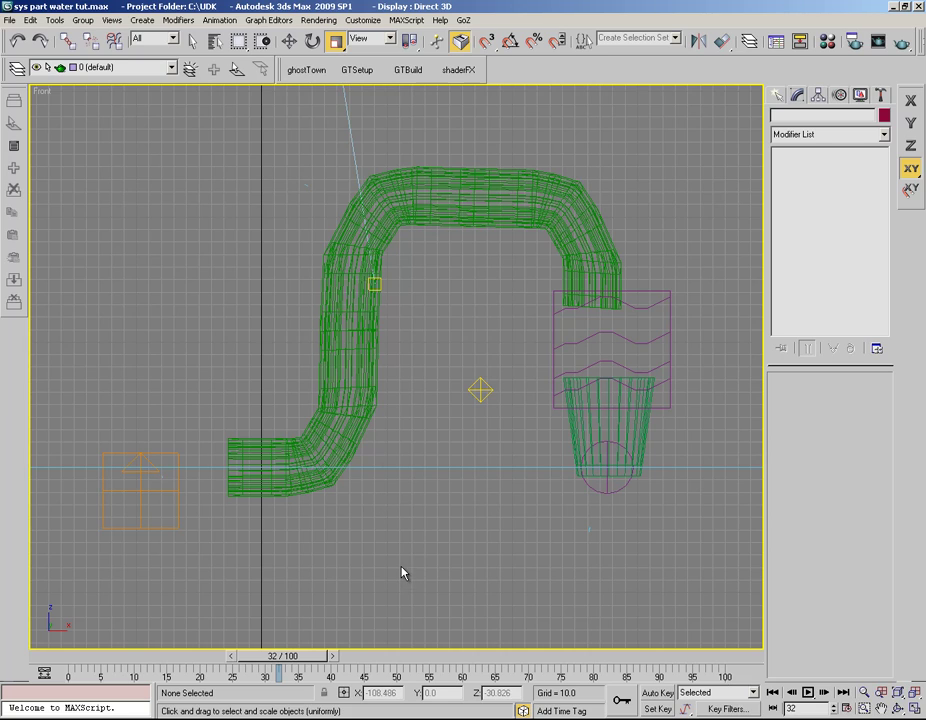
- Select the Super Spray emitter beside the pipe's lower opening
left_click(142, 491)
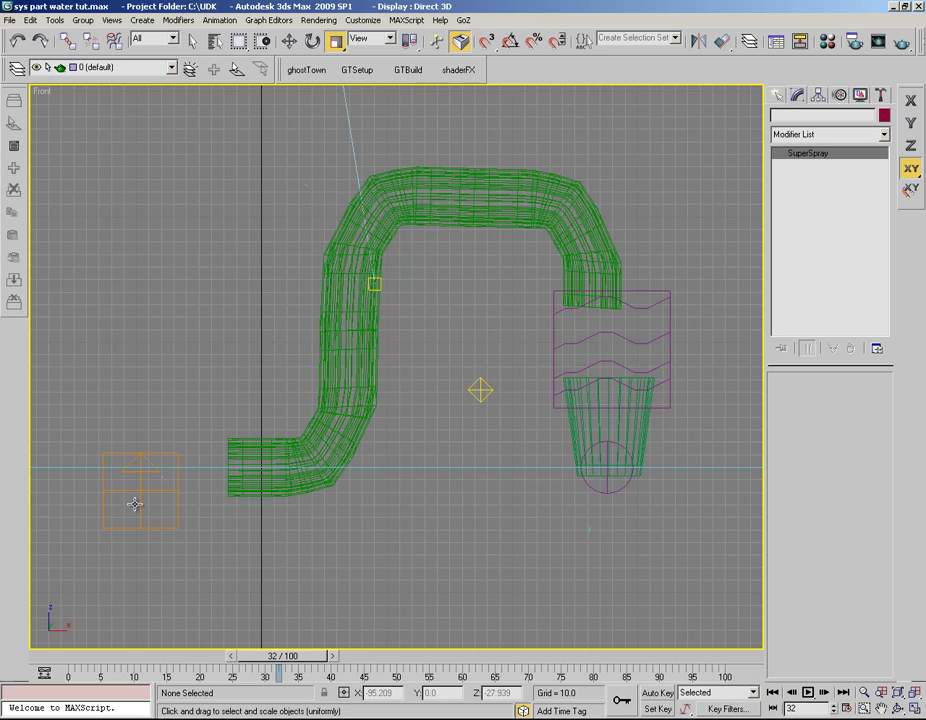
key("alt+q")
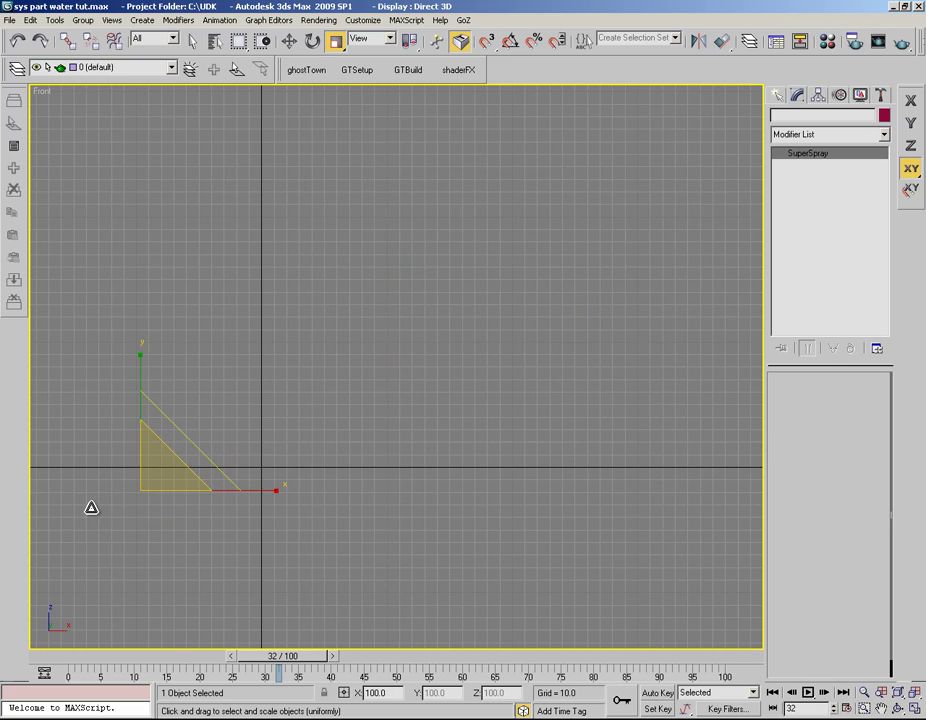
key("alt+q")
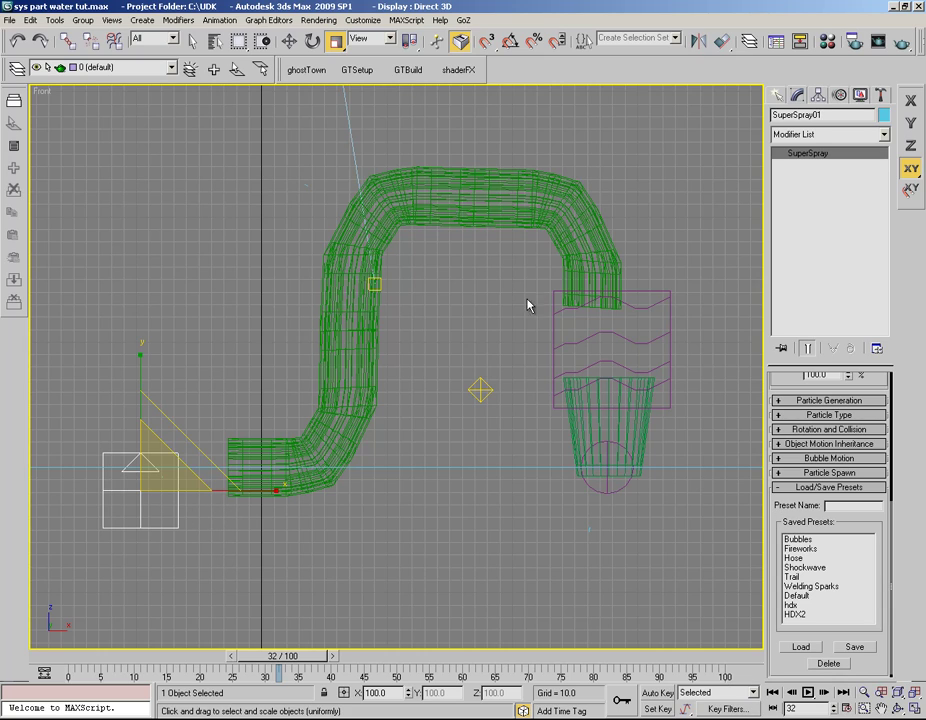
- Look up the Particle Systems object types among the creatable geometry and return to the Super Spray's parameters
left_click(777, 95)
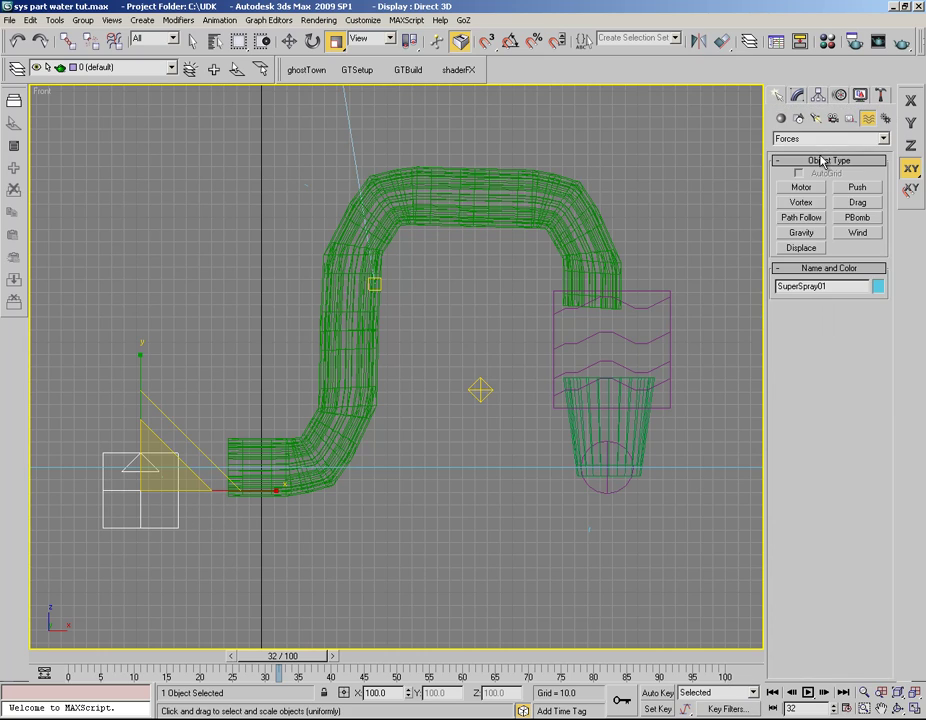
left_click(782, 117)
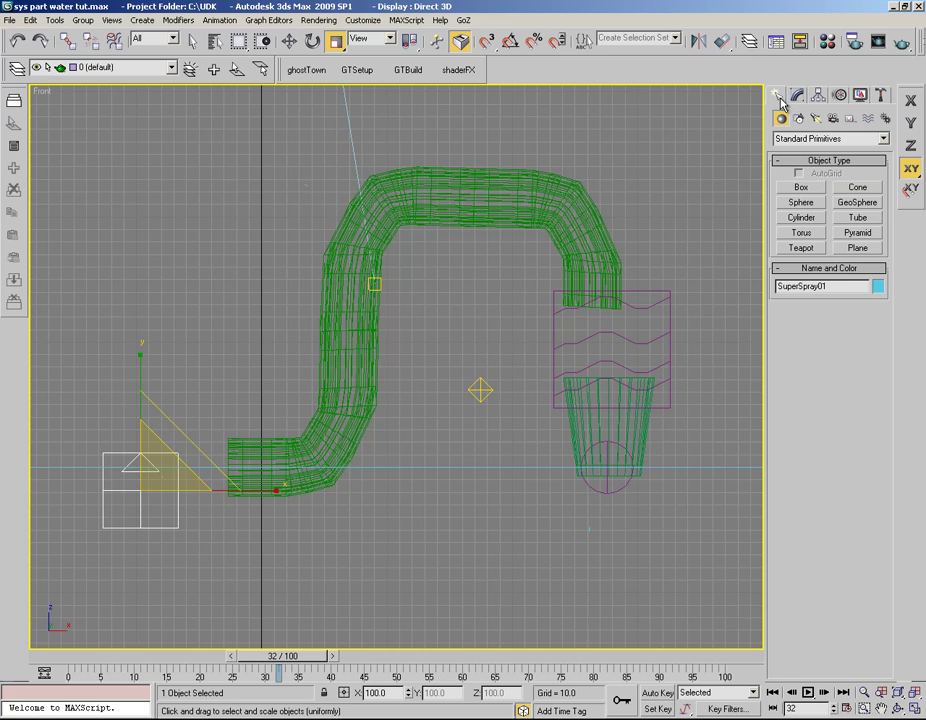
left_click(792, 138)
key("Down")
key("Down")
key("Down")
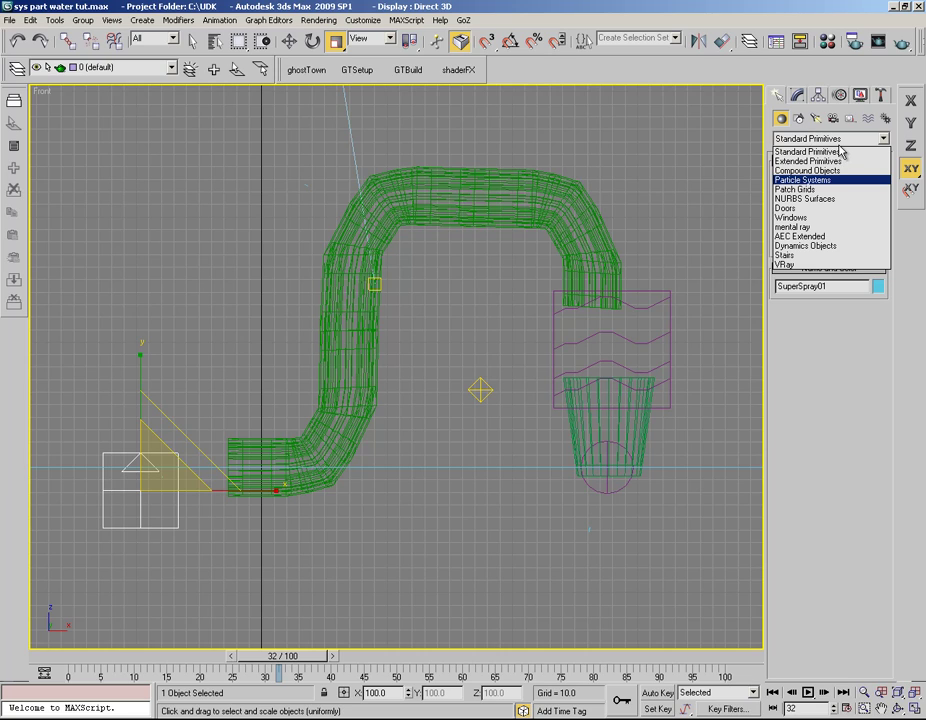
key("Return")
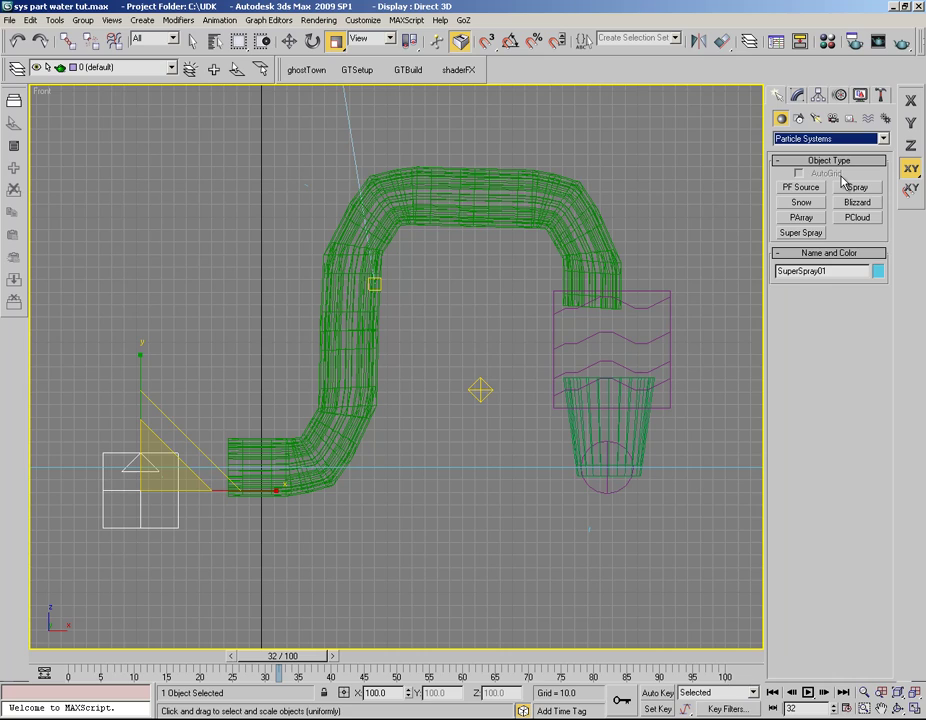
key("1")
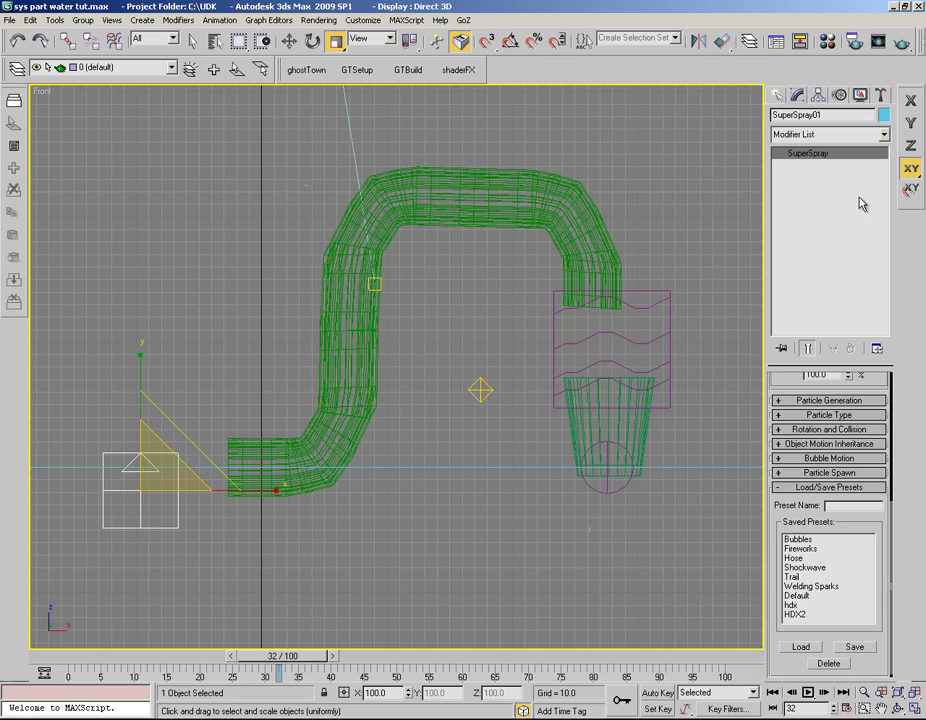
- Load the Hose preset and replace it with the saved HDX2 preset on the Super Spray emitter
left_click(795, 558)
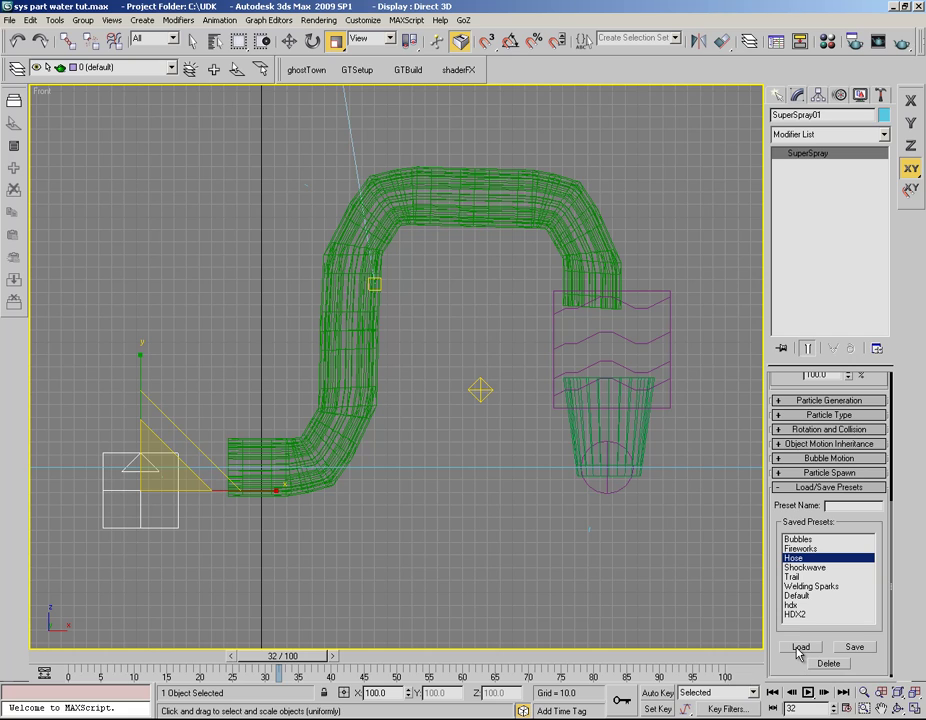
left_click(801, 647)
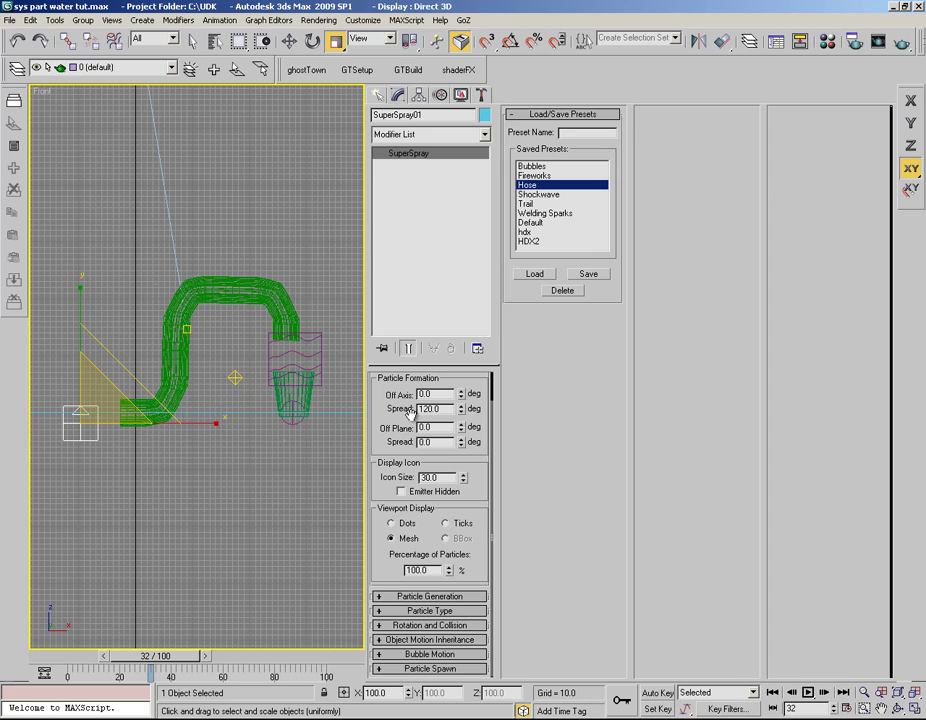
key("End")
key("Tab")
key("space")
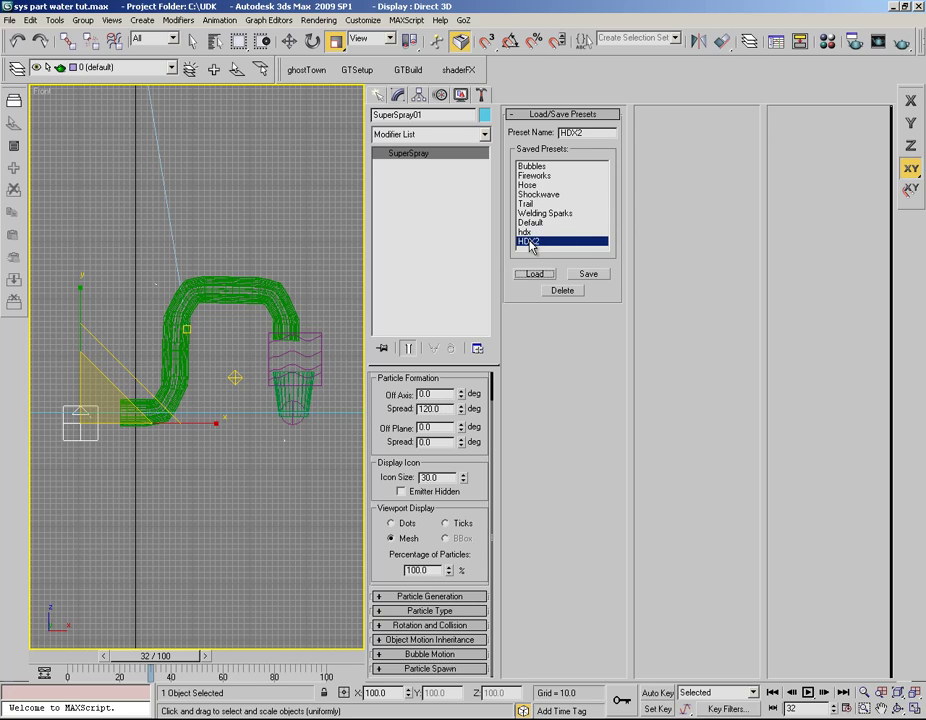
left_click(533, 276)
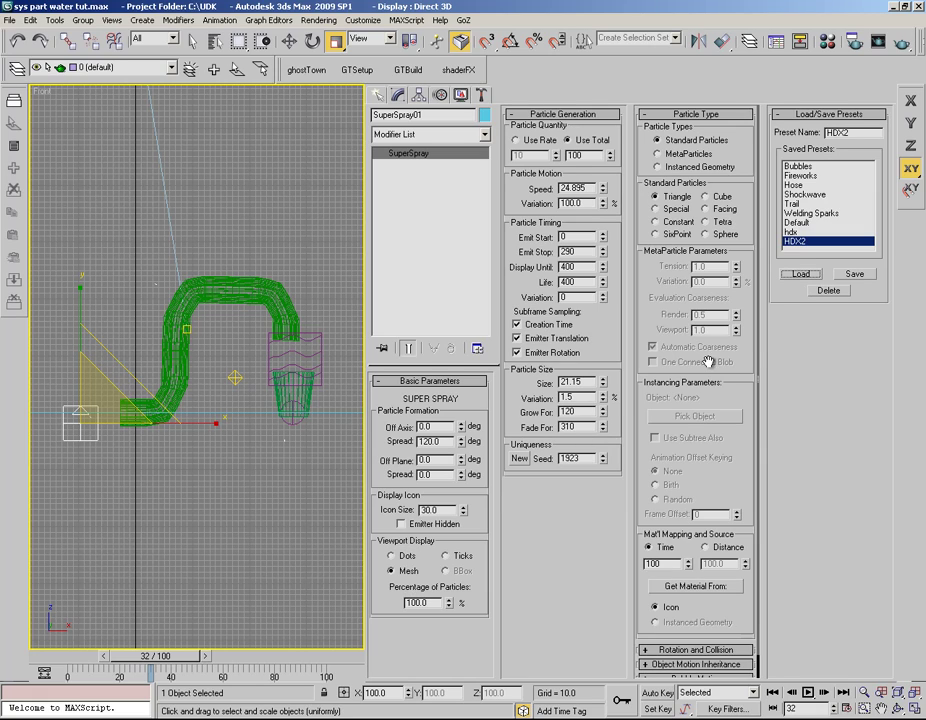
- Set the Super Spray's viewport particle percentage to 10% and its rate to 1000, keeping Use Total as the quantity mode
left_click(786, 275)
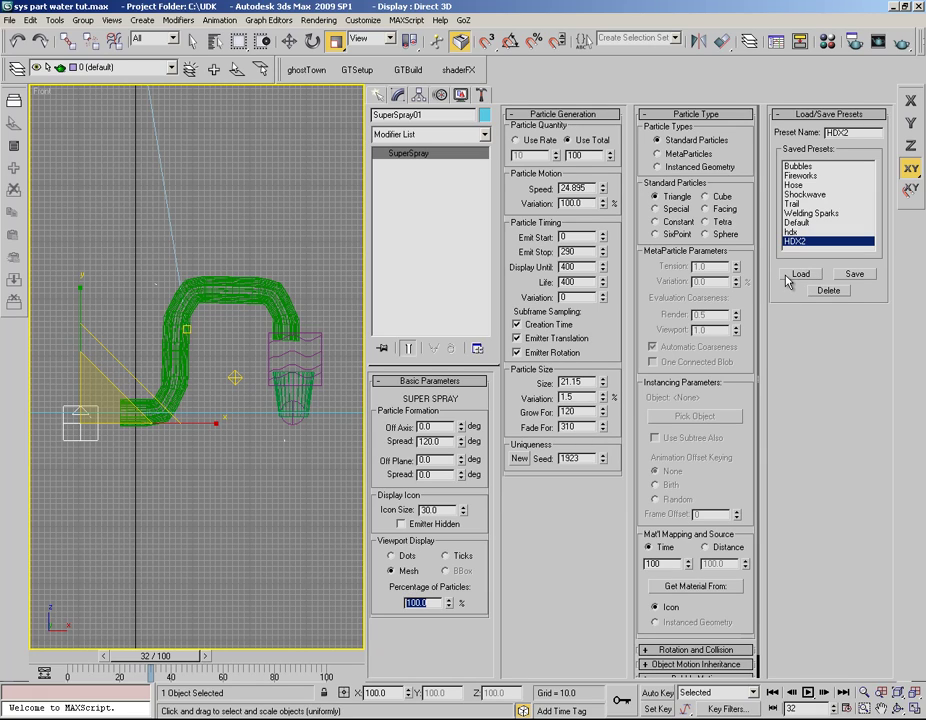
type("1")
key("ctrl+z")
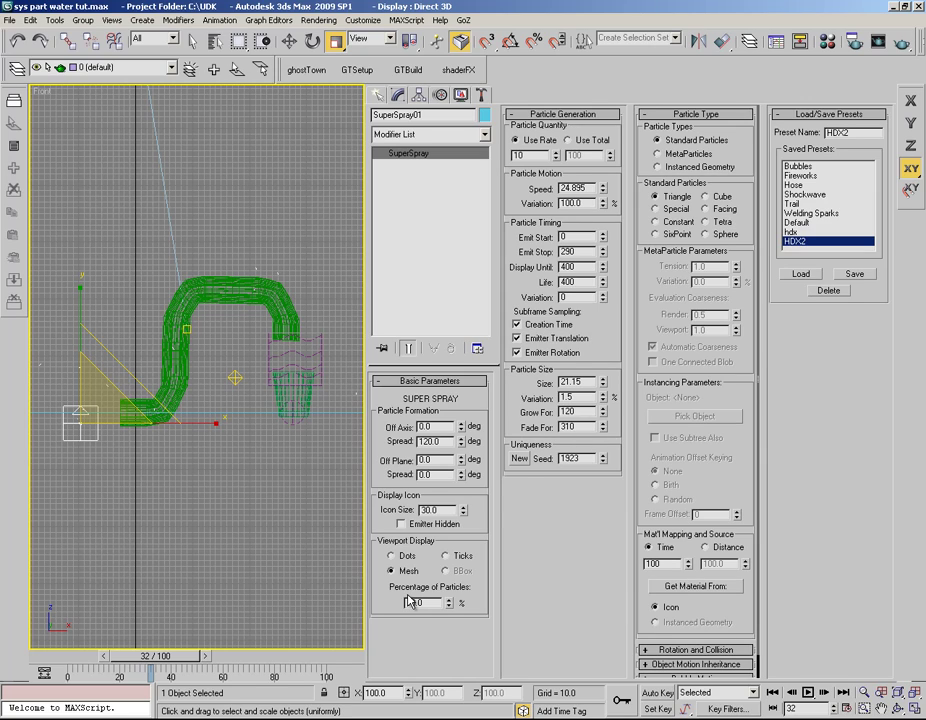
type("00")
key("ctrl+y")
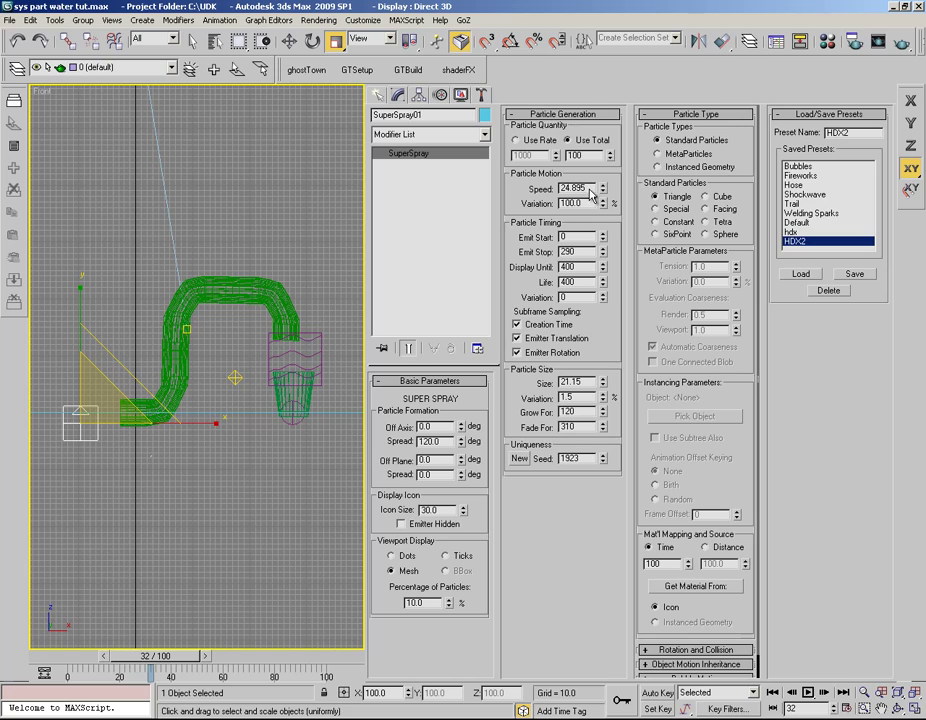
- Narrow the command panel back to a single column to enlarge the viewport
left_click_drag(652, 247, 652, 220)
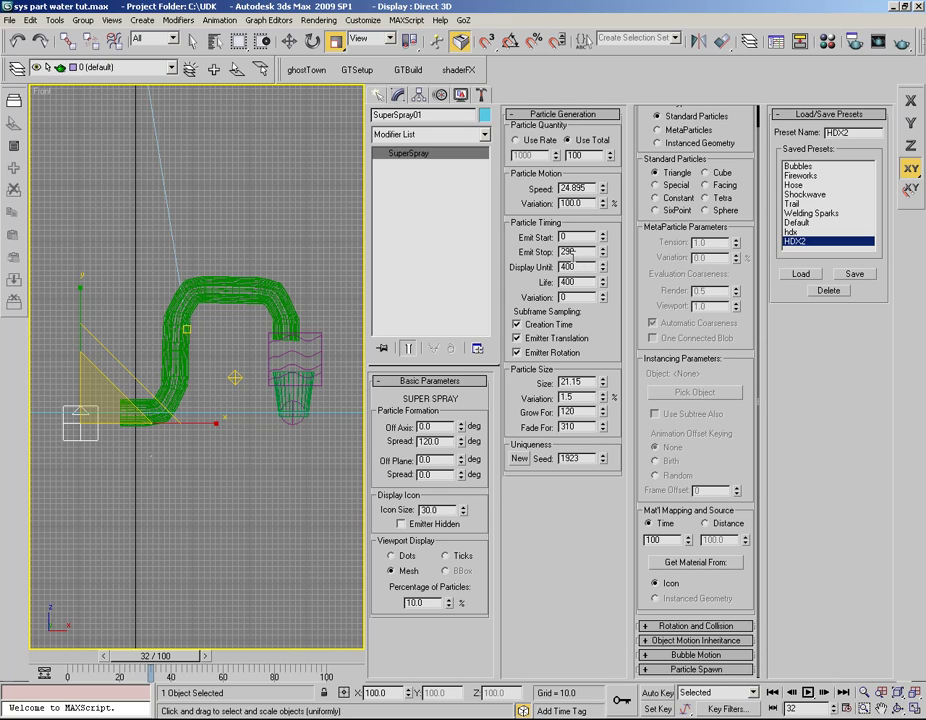
scroll(574, 375, "up", 1)
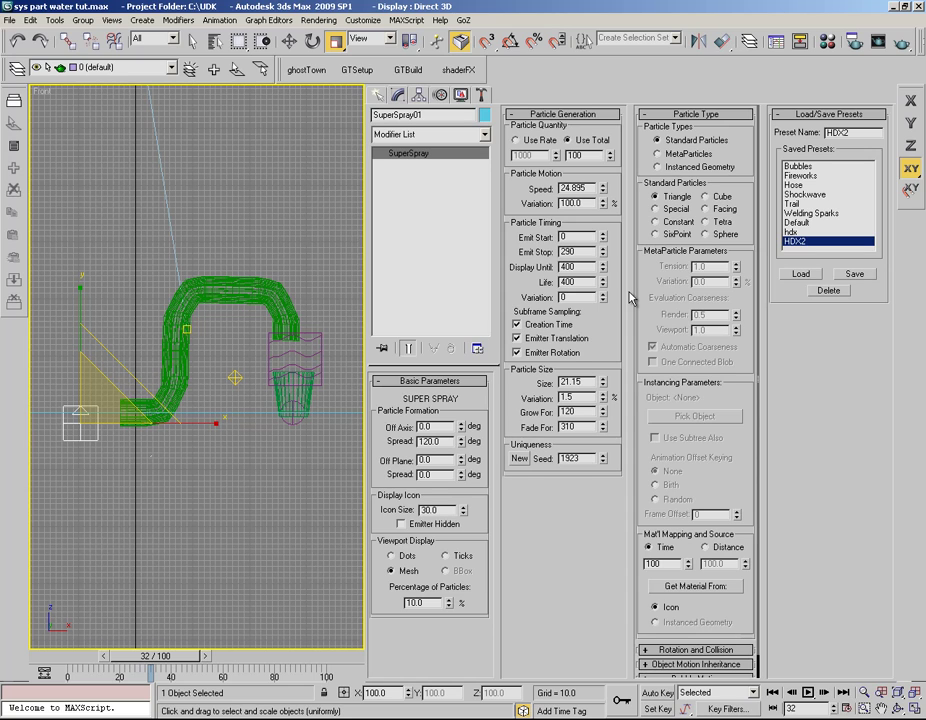
left_click_drag(366, 298, 630, 298)
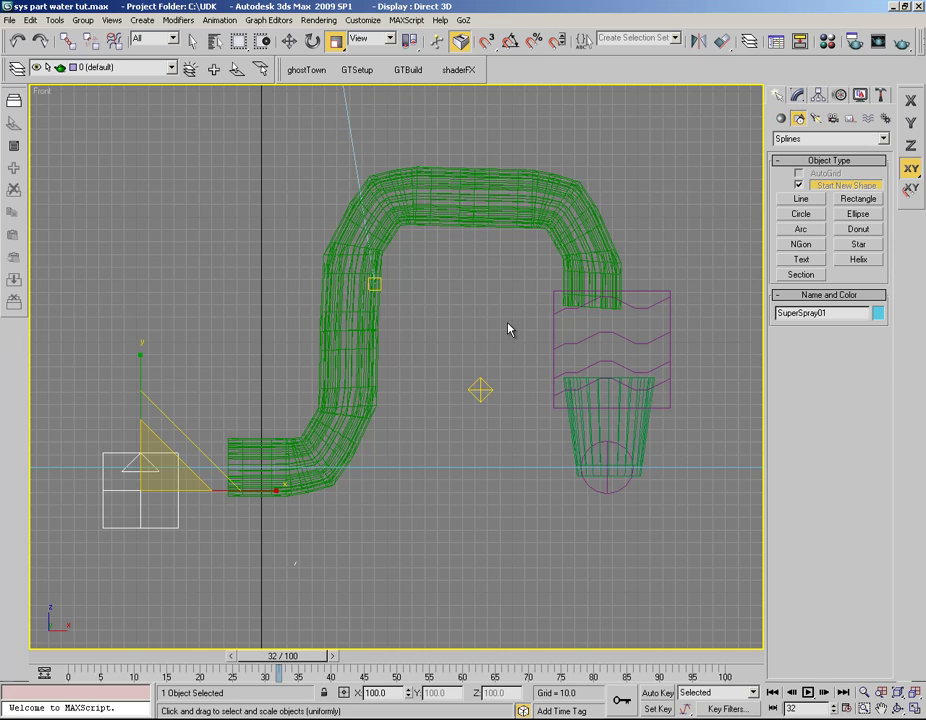
- At frame 0, draw a line spline inside the pipe from its lower inlet over the bends and down past the cup
key("Home")
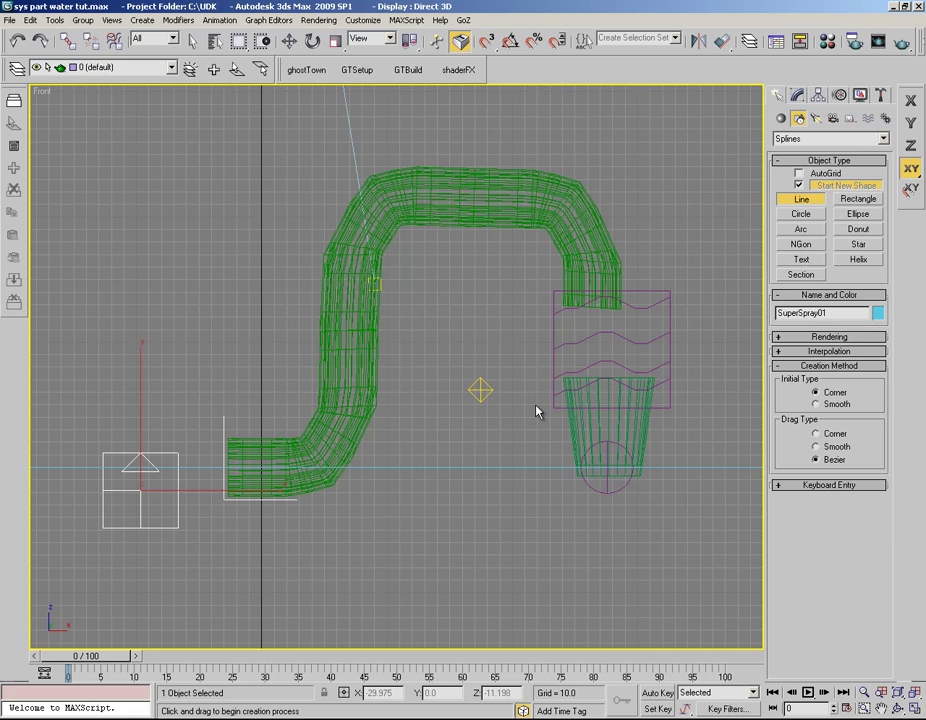
left_click(223, 482)
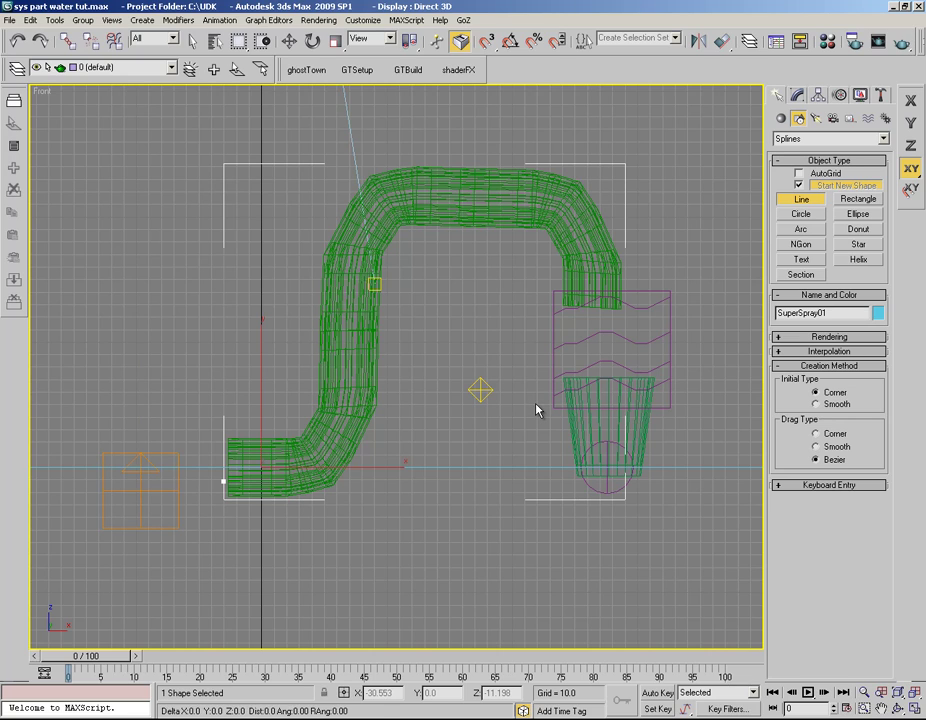
left_click_drag(410, 467, 380, 461)
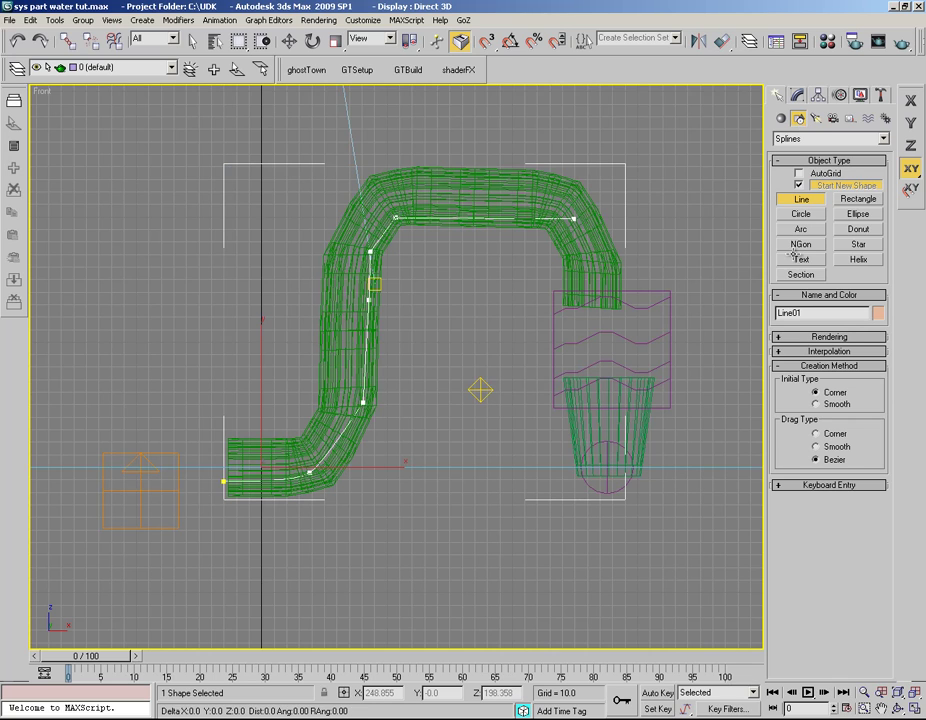
left_click_drag(574, 218, 598, 238)
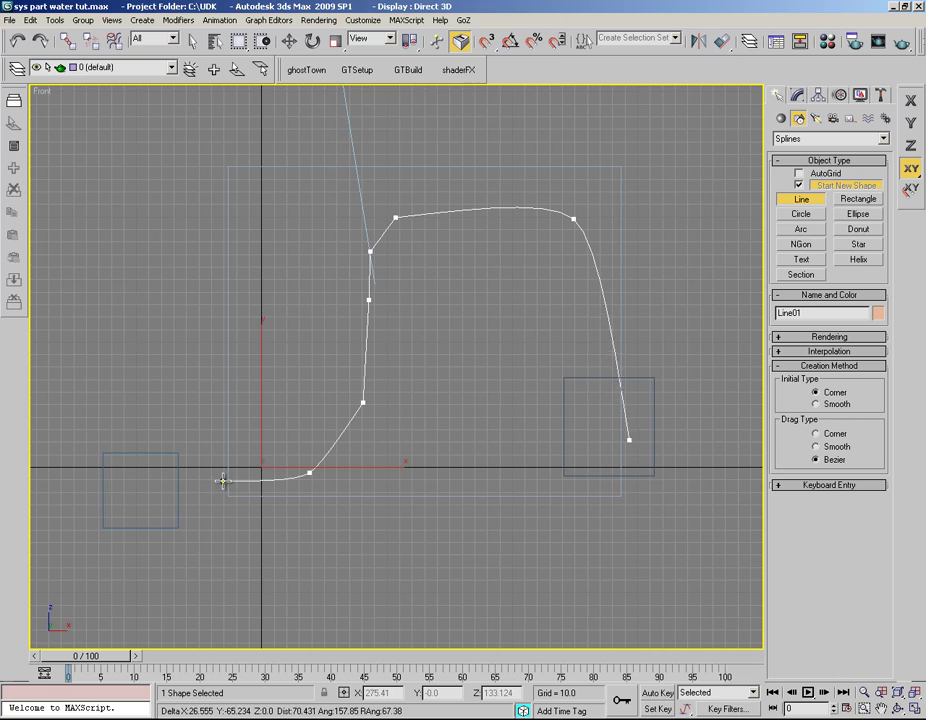
left_click(601, 274)
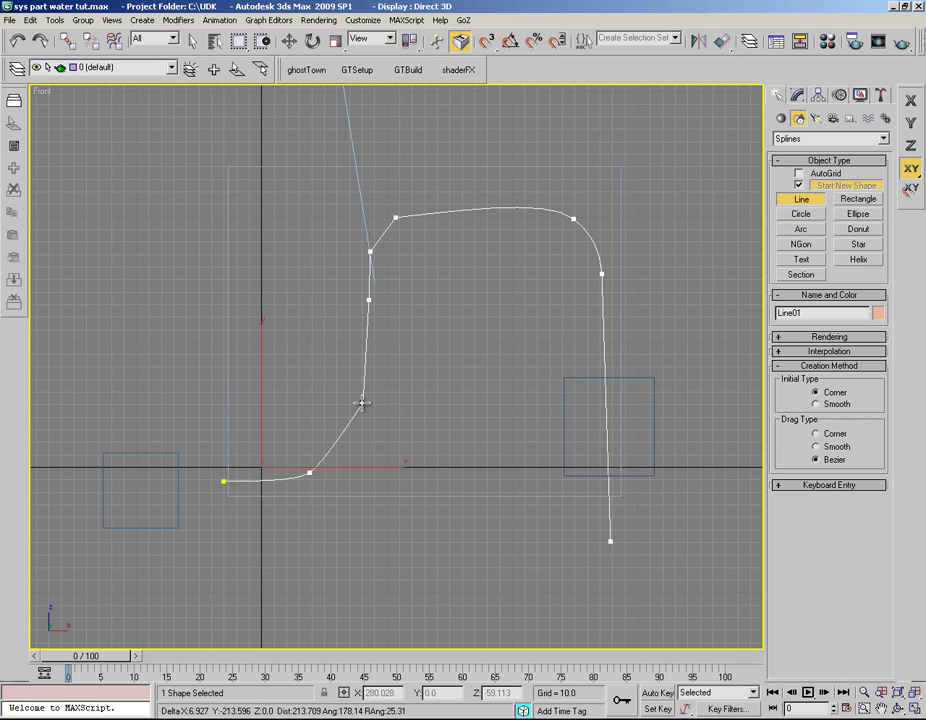
left_click_drag(612, 532, 610, 551)
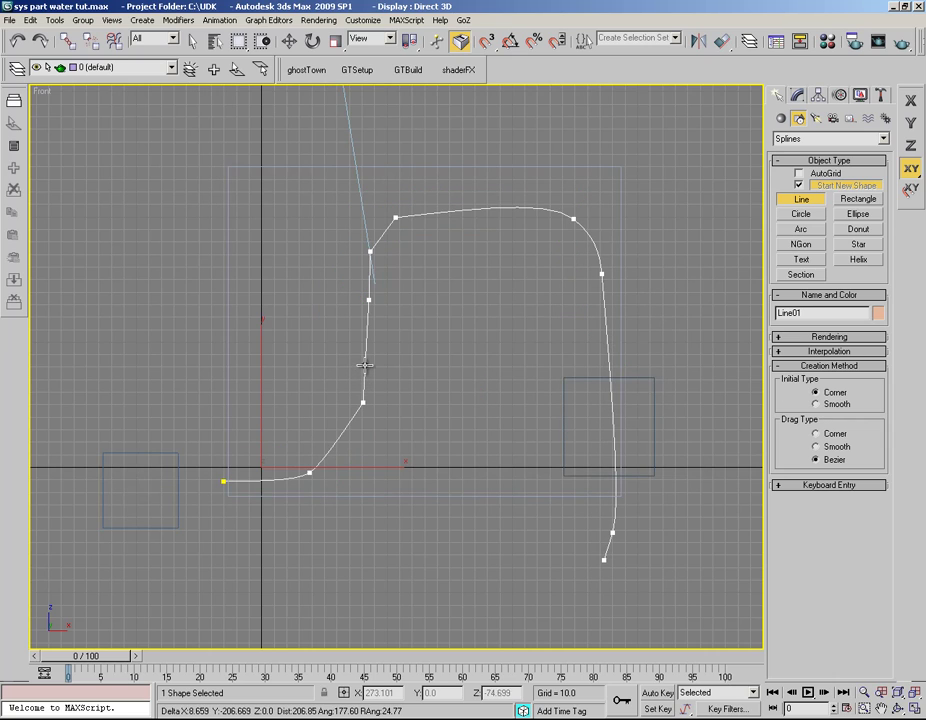
right_click(368, 295)
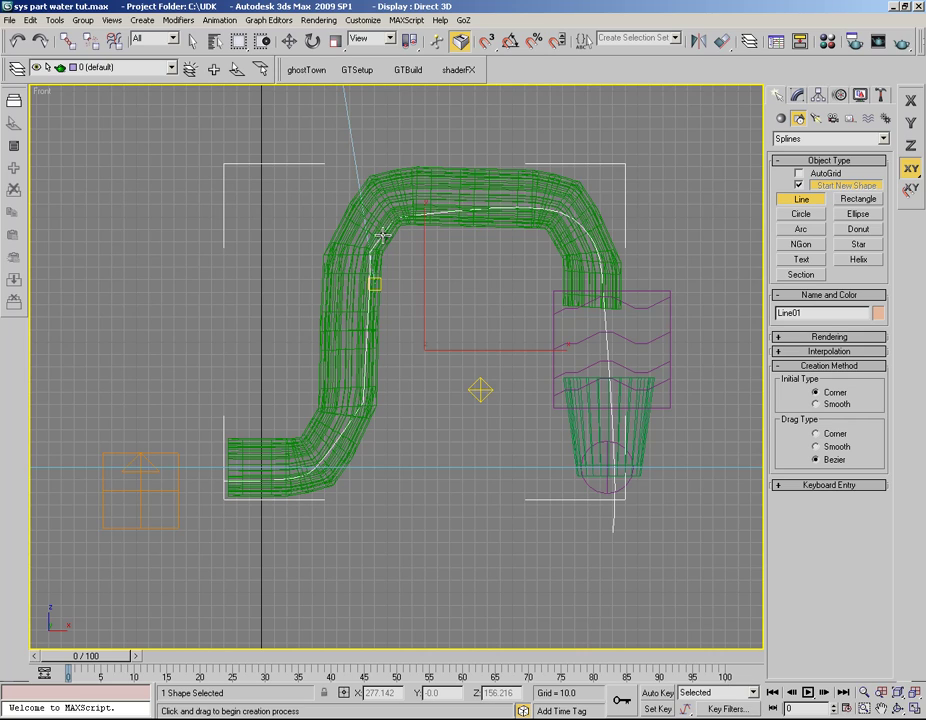
- Edit the spline's vertices and shift the one inside the pipe's outlet inward to about X 251
key("r")
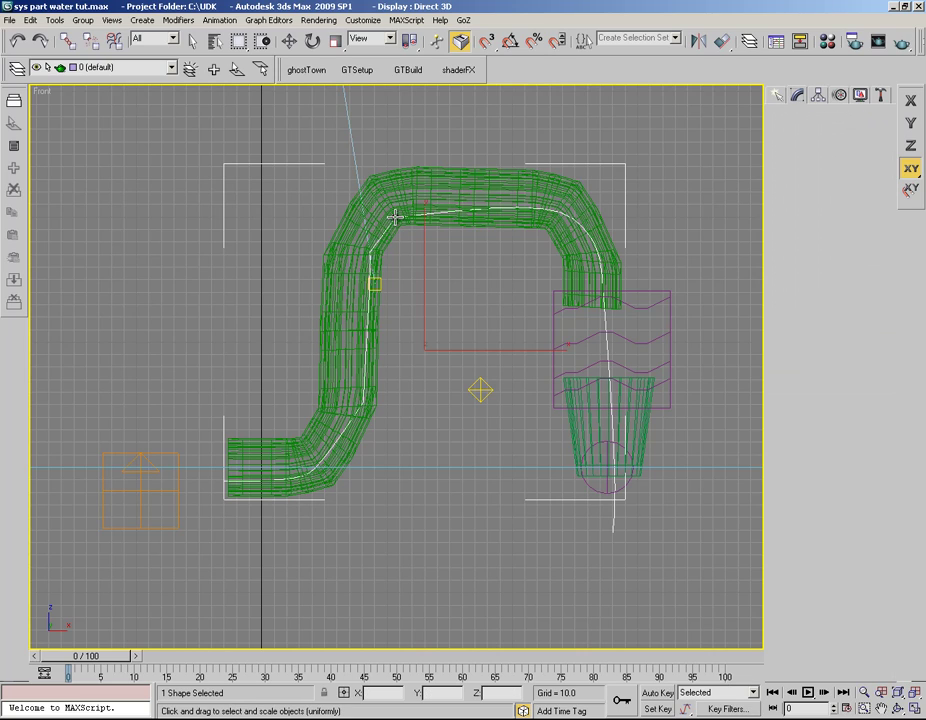
left_click(396, 217)
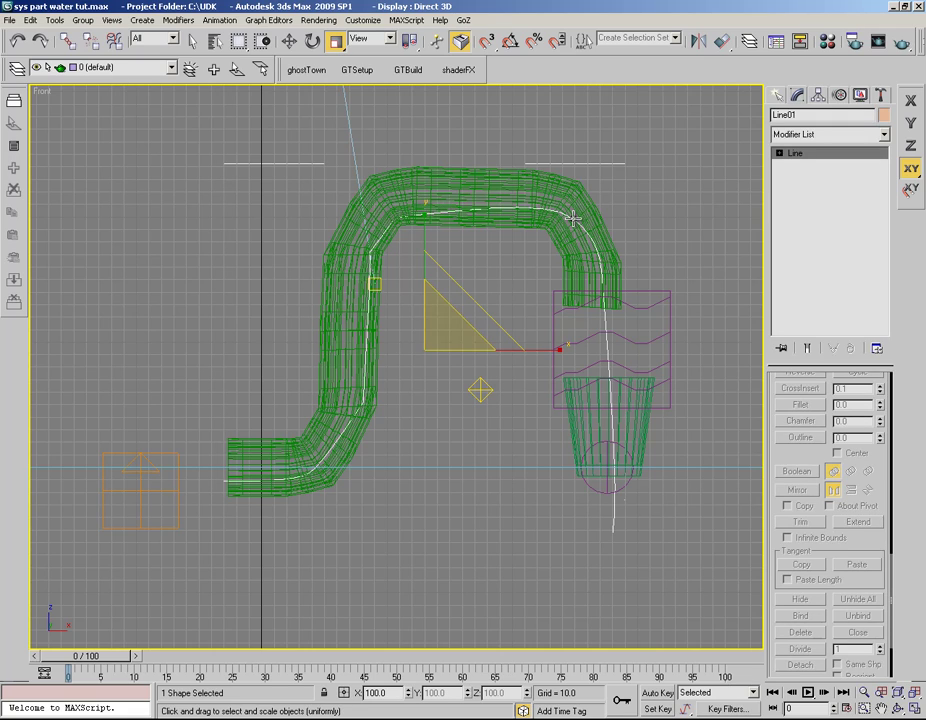
key("1")
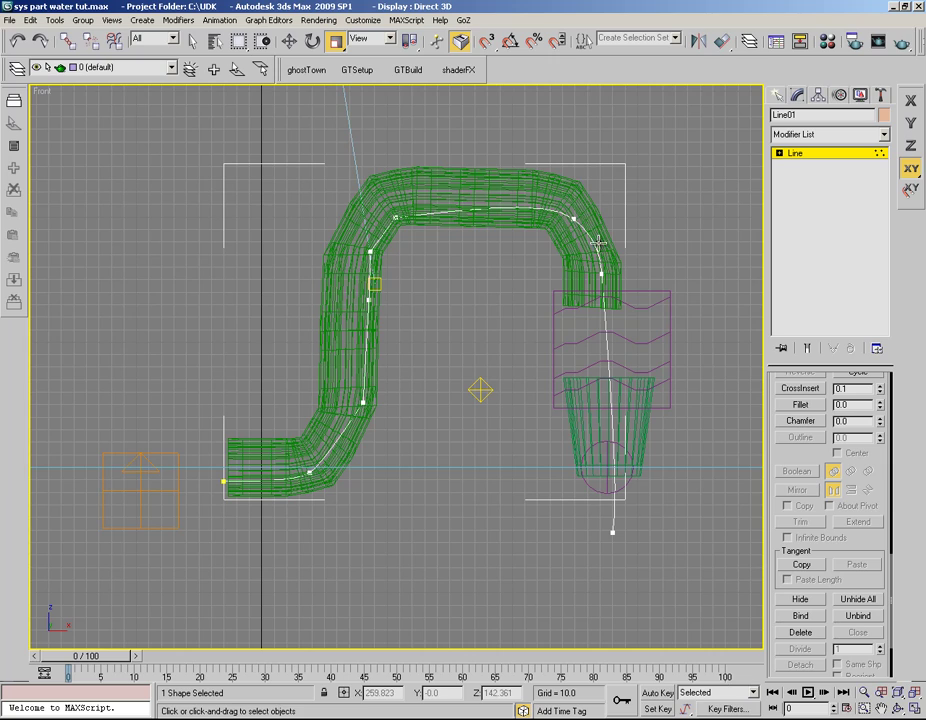
key("w")
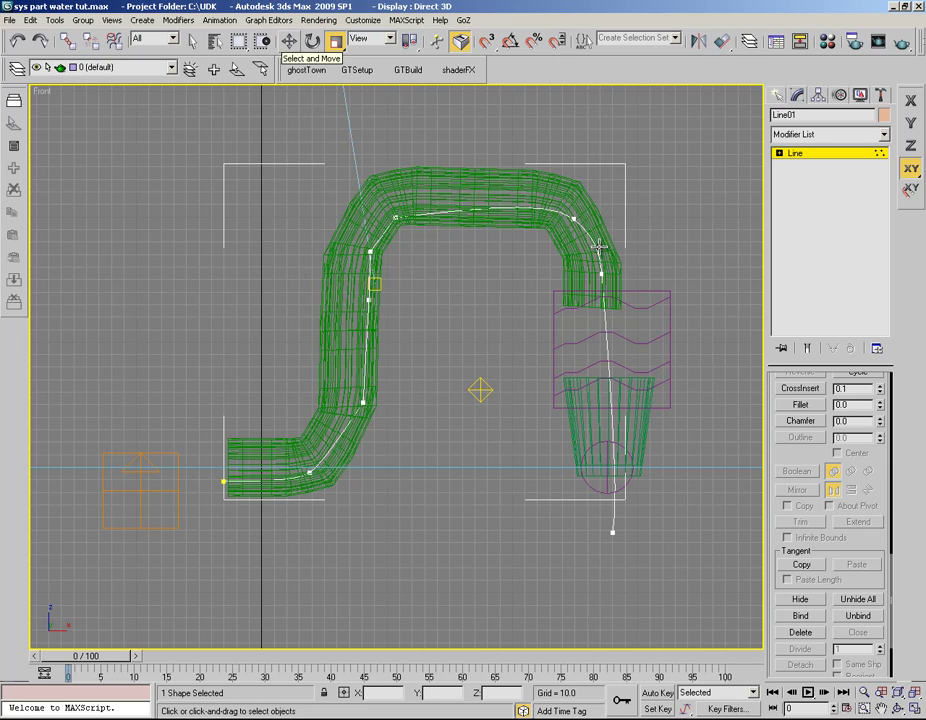
left_click(603, 274)
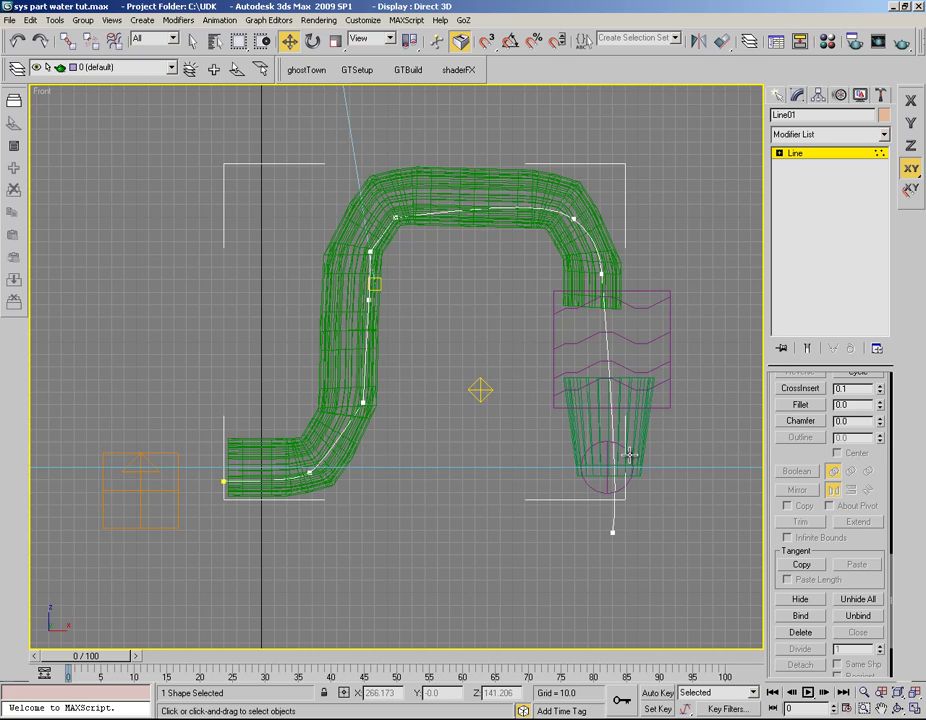
left_click(601, 272)
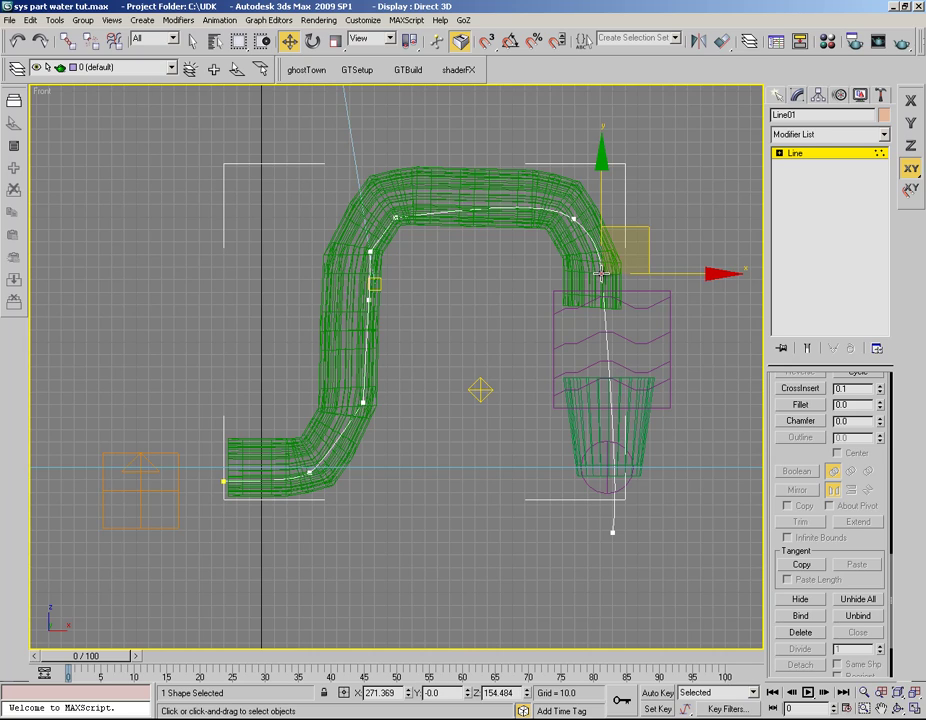
left_click_drag(626, 451, 611, 540)
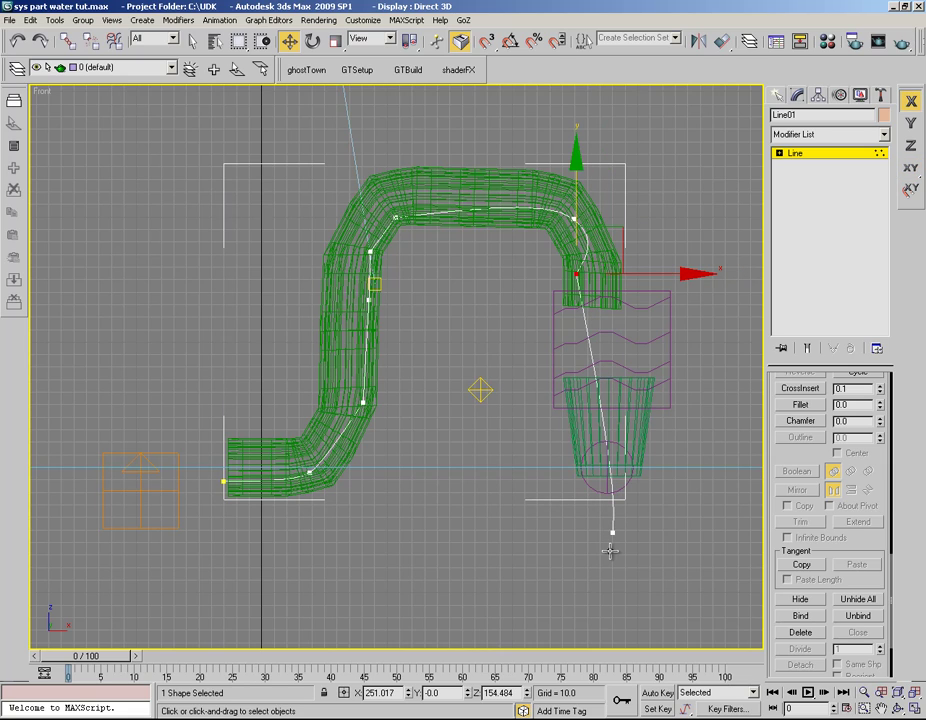
- Move the vertex at the bend before the outlet to about X 230, Z 198, and the outlet vertex to about X 254, Z 153
left_click(574, 218)
key("F8")
left_click_drag(605, 557, 606, 570)
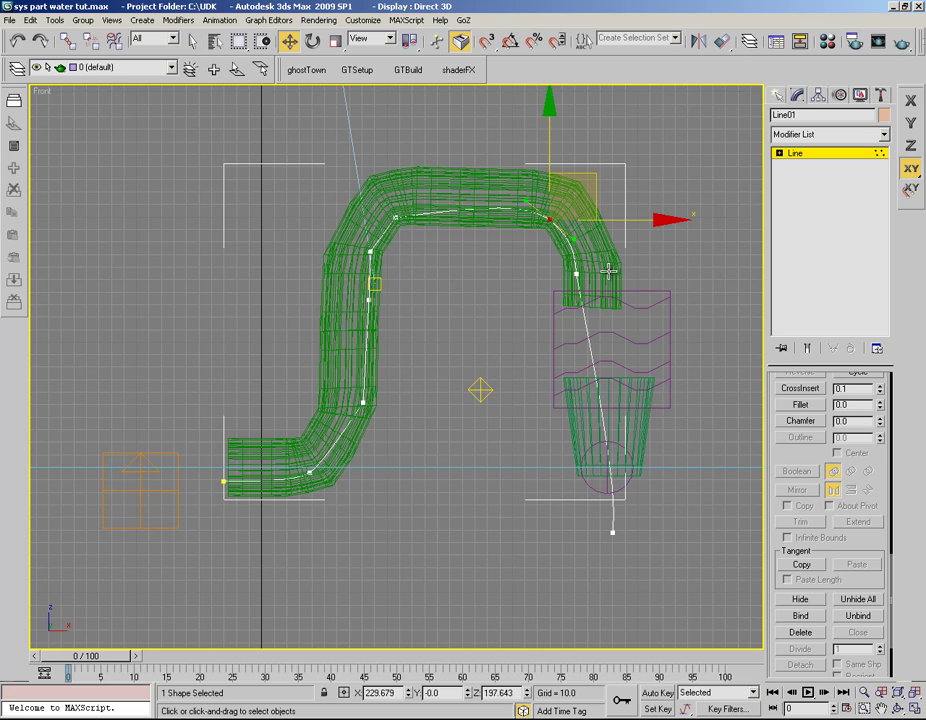
left_click(576, 272)
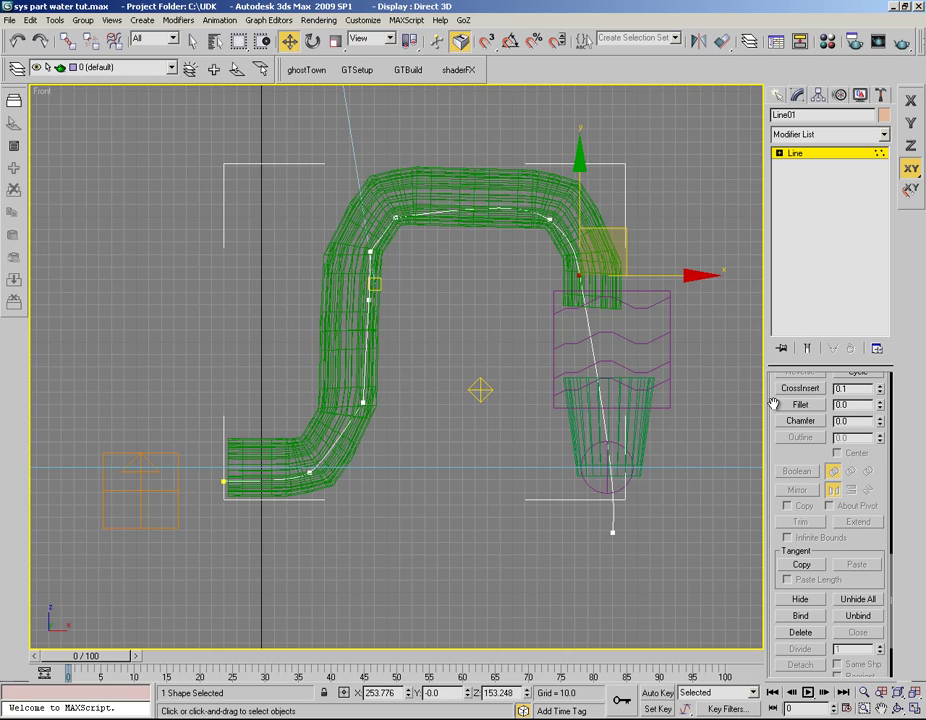
- Extend the spline's end vertex farther down below the cup and leave vertex editing
left_click(612, 532)
left_click_drag(612, 532, 614, 607)
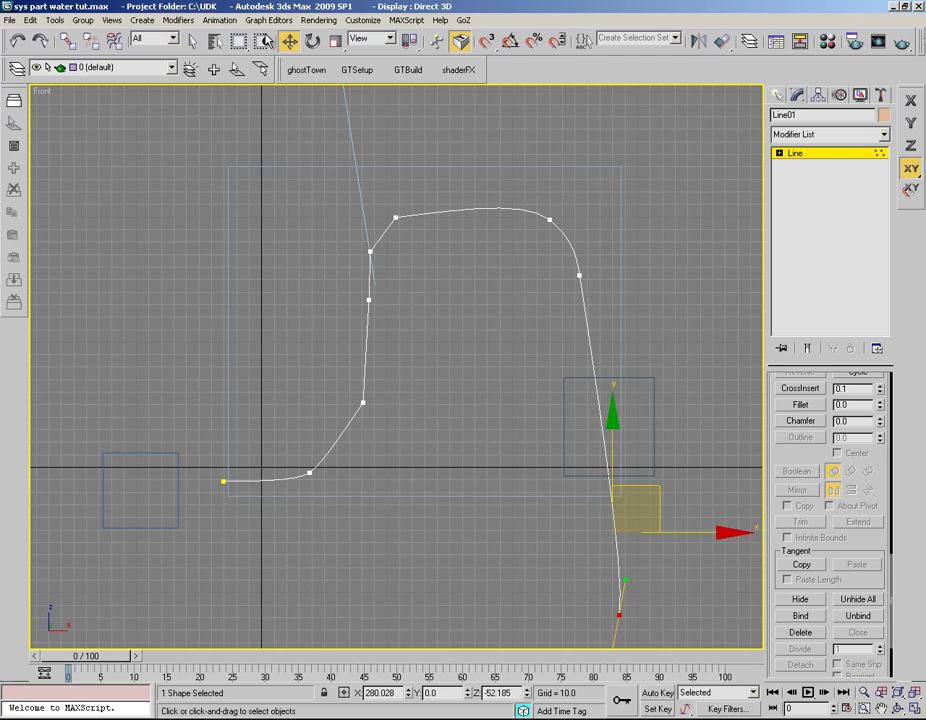
key("ctrl+z")
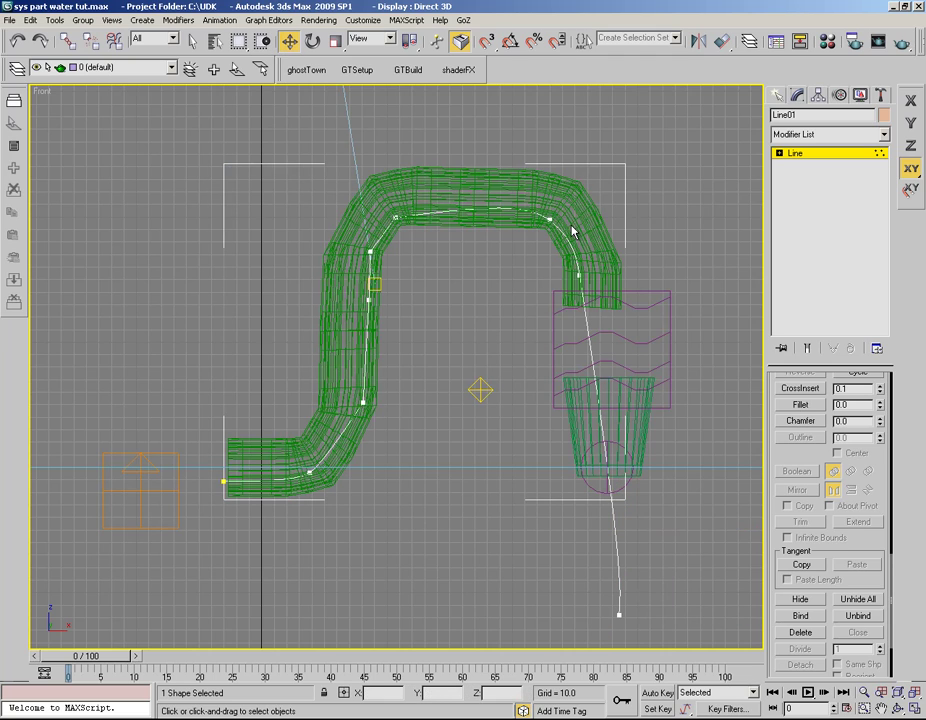
key("1")
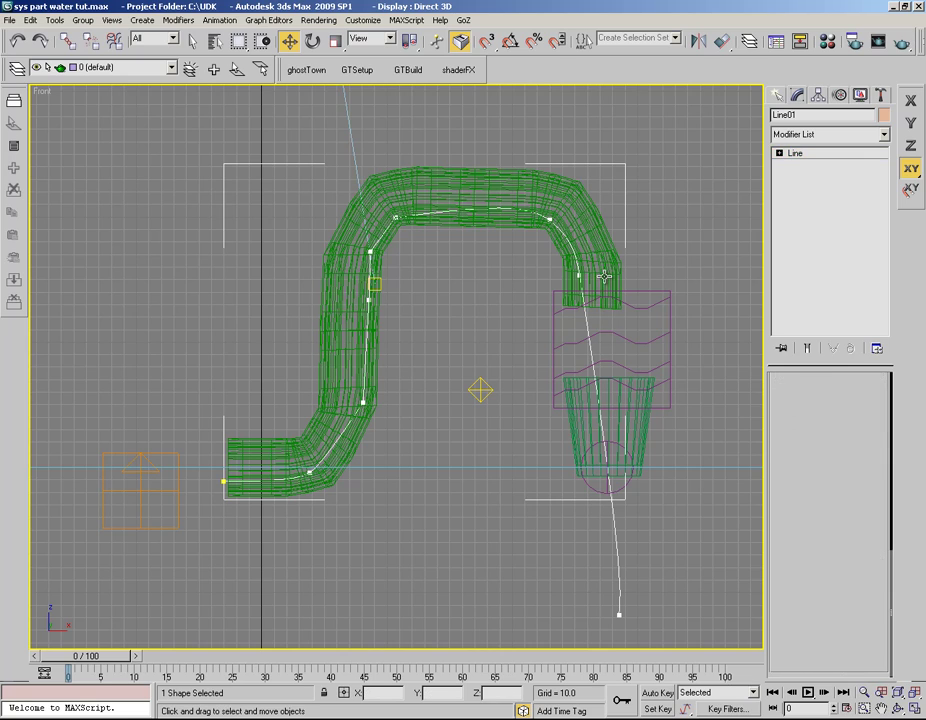
- Move the Path Follow space warp near the cup slightly, to about X 285, Z 95
left_click(658, 291)
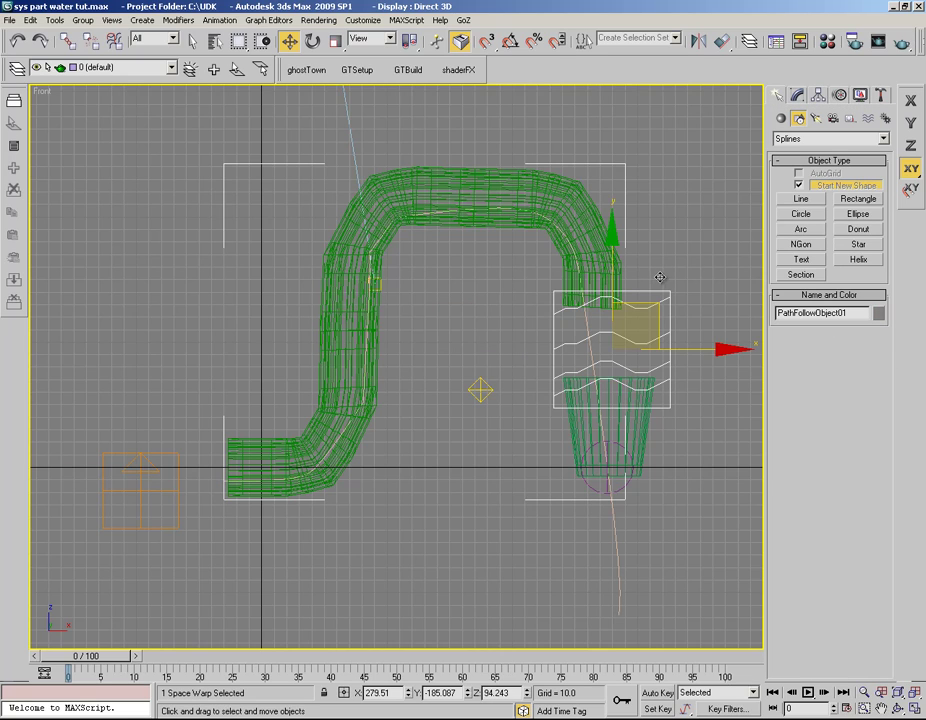
left_click_drag(637, 281, 644, 280)
key("ctrl+s")
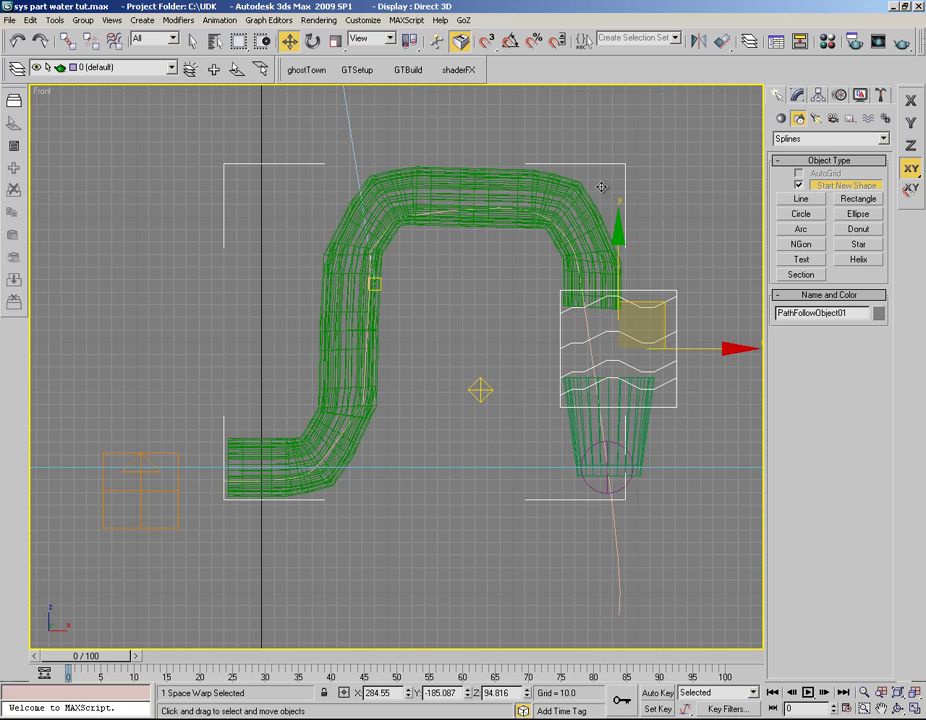
key("ctrl+z")
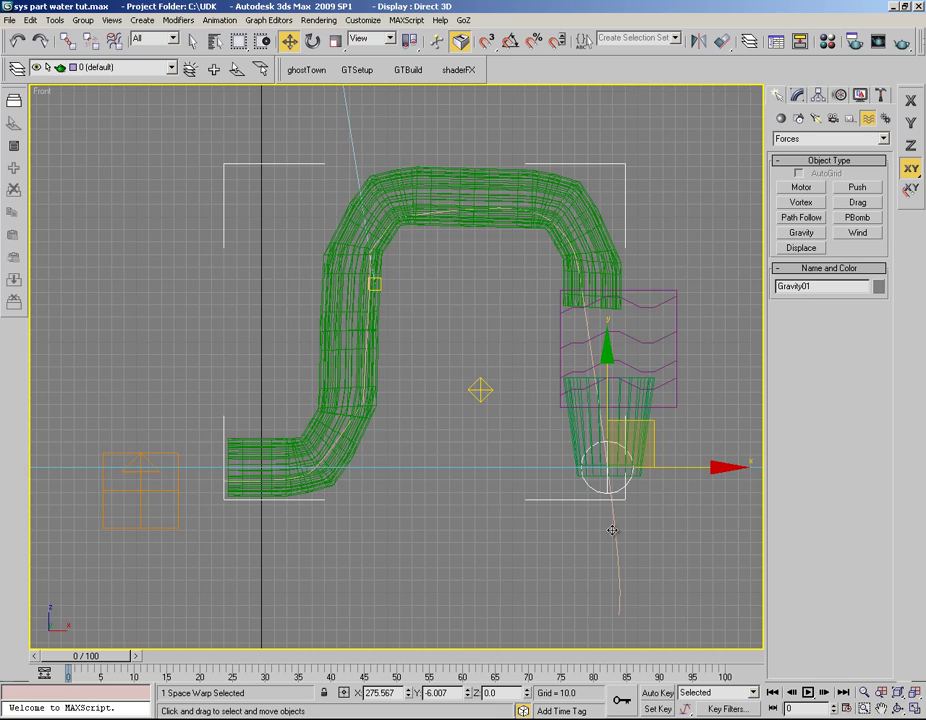
left_click(620, 591)
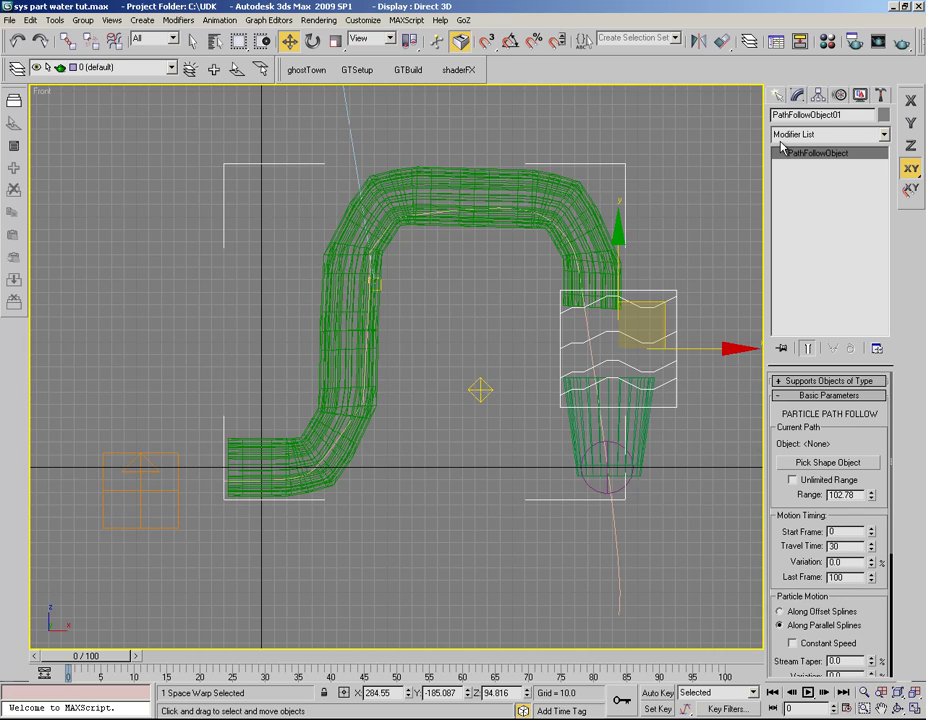
left_click(828, 463)
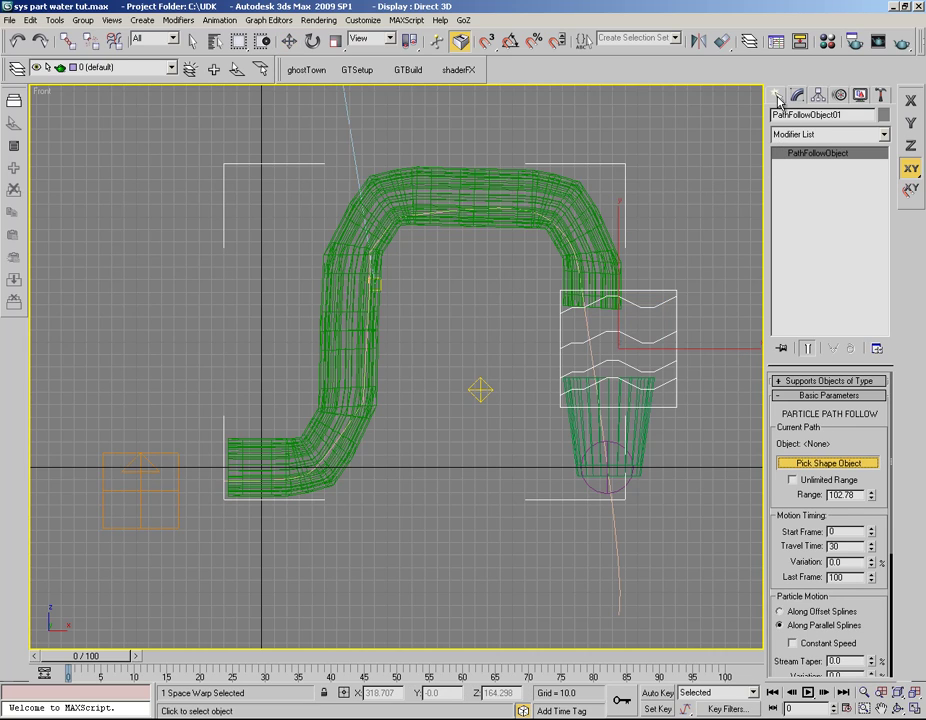
left_click(664, 312)
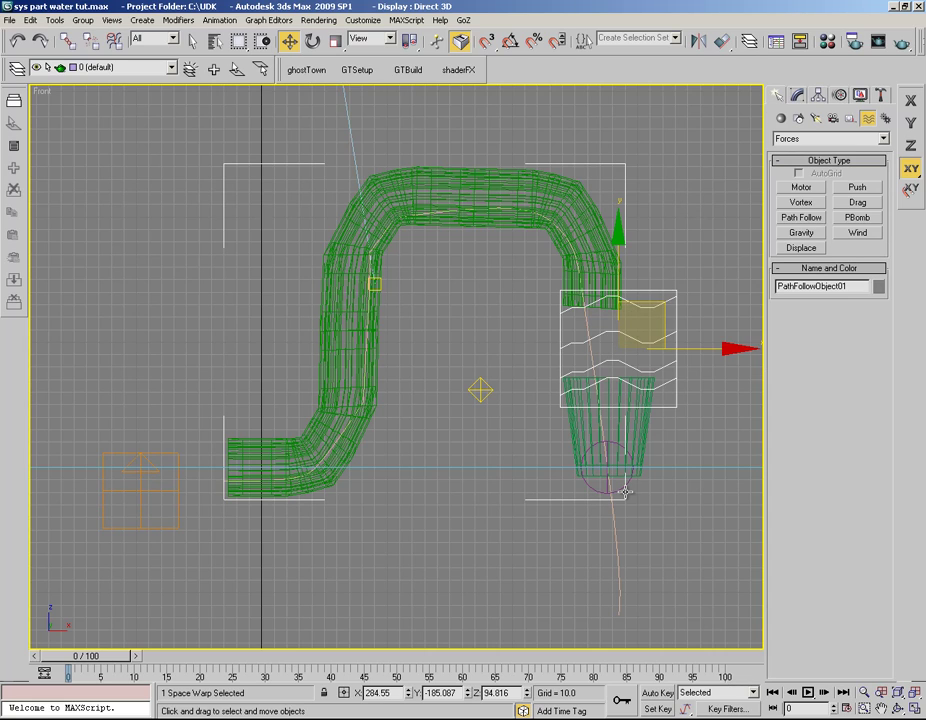
- Select the spline running through the pipe and rename it "path"
left_click(625, 487)
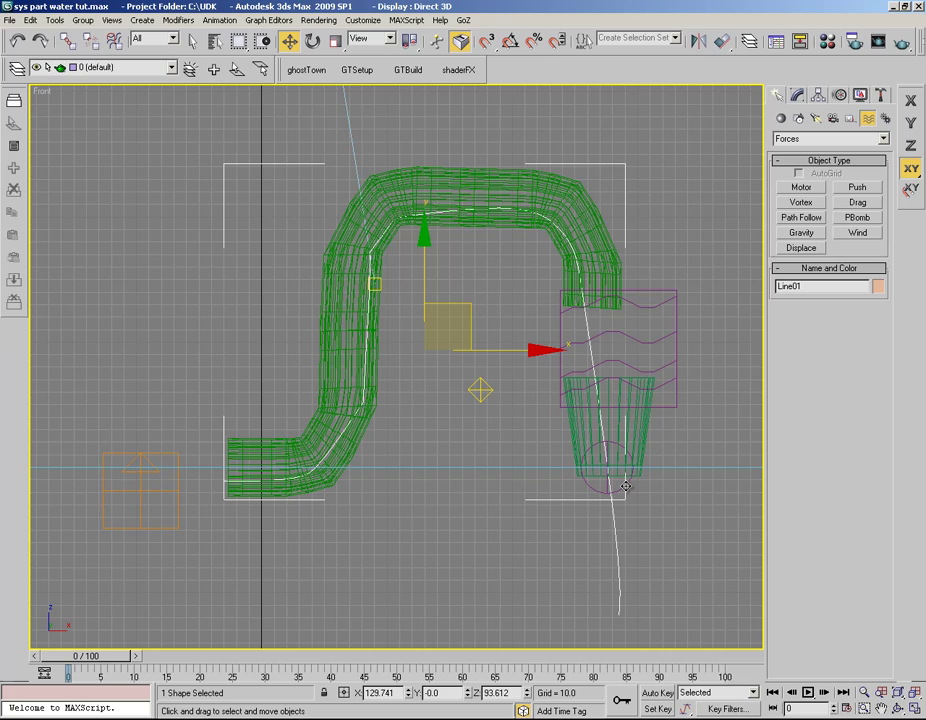
double_click(790, 283)
type("path")
left_click(700, 405)
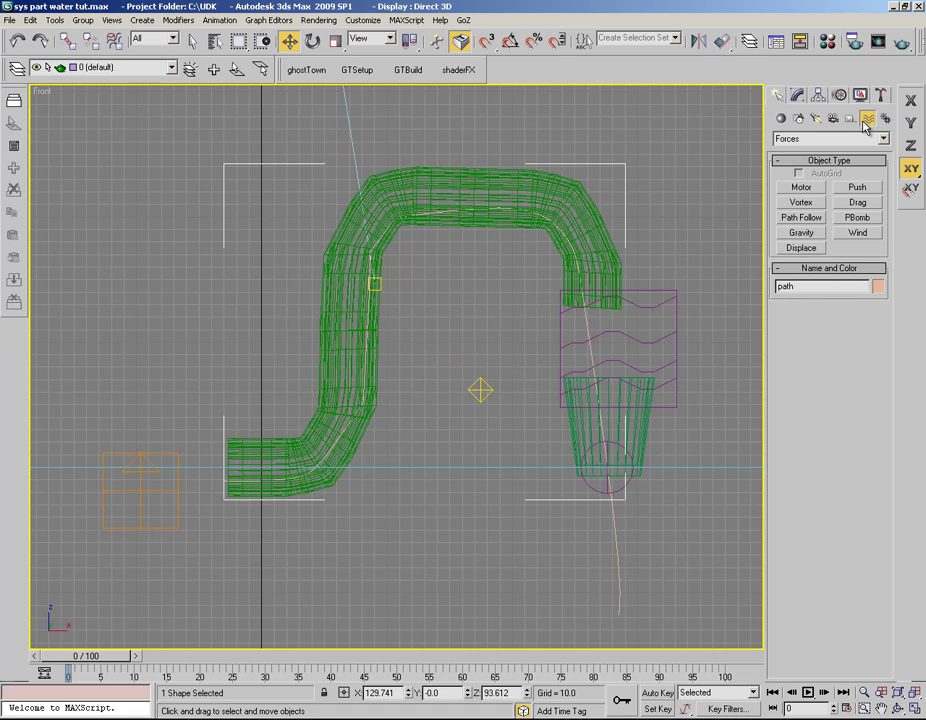
- Bind the Path Follow space warp to the Super Spray emitter
left_click(801, 217)
left_click_drag(618, 302, 664, 345)
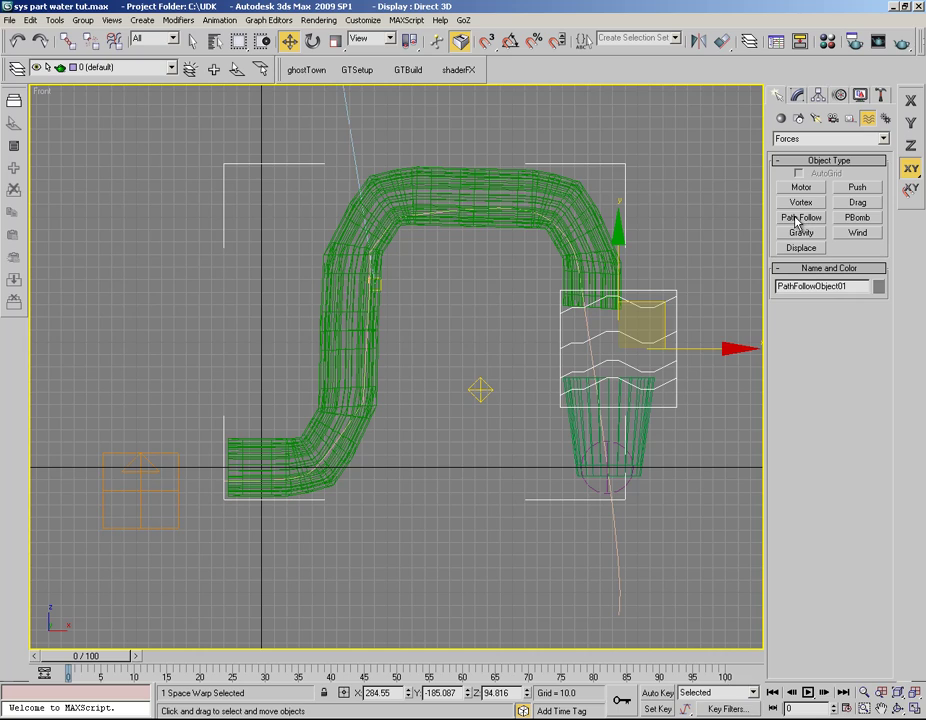
left_click(114, 41)
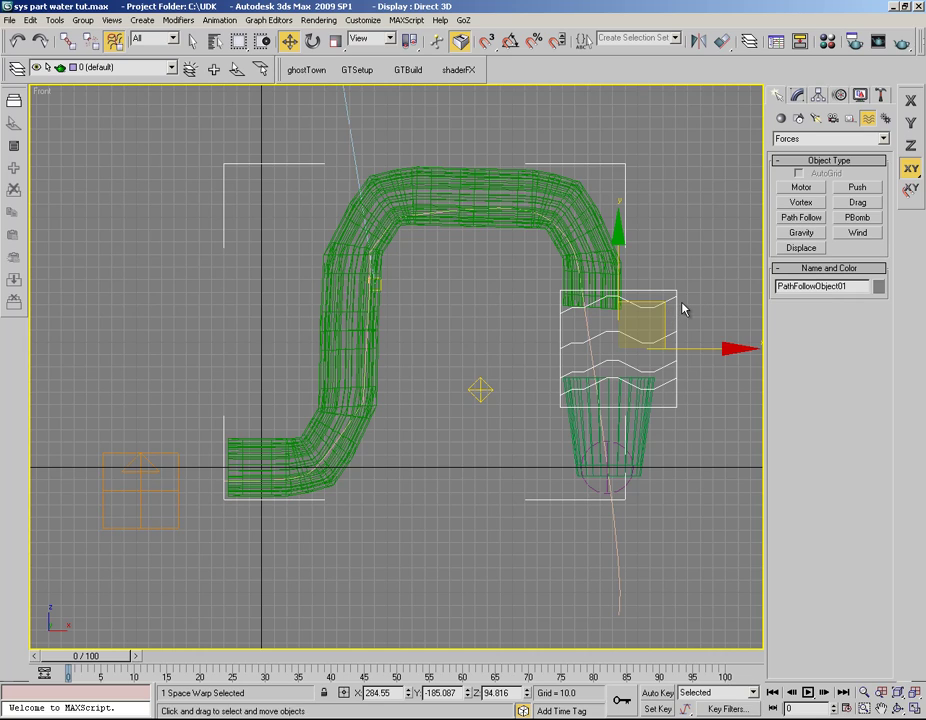
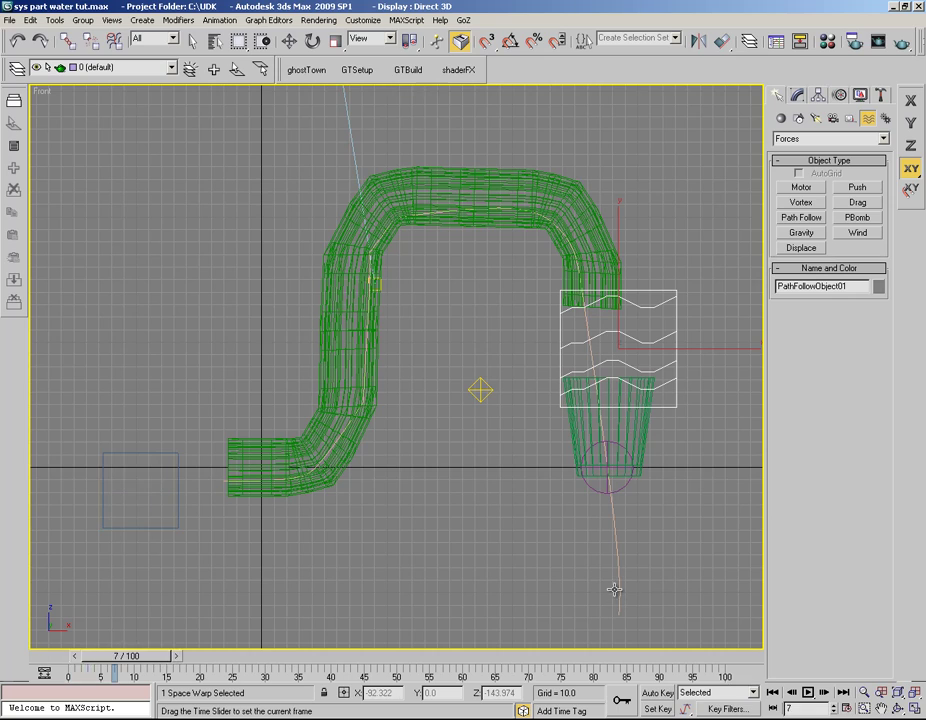
- Advance the animation frame by frame to check how the particles travel along the pipe
key("period")
key("period")
key("period")
key("period")
key("period")
key("period")
key("period")
key("period")
key("period")
key("period")
key("period")
key("period")
key("period")
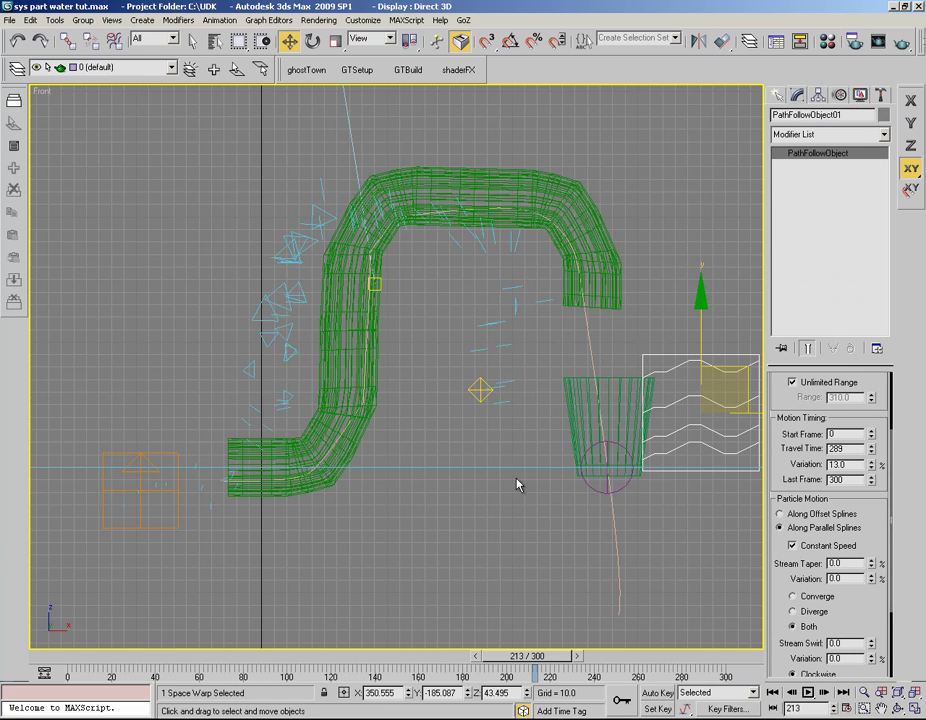
- Go back to frame 105 and step the animation forward to frame 168 to examine the particle flow against the pipe
mouse_move(527, 656)
left_mouse_down()
mouse_move(88, 655)
mouse_move(305, 655)
left_mouse_up()
key("w")
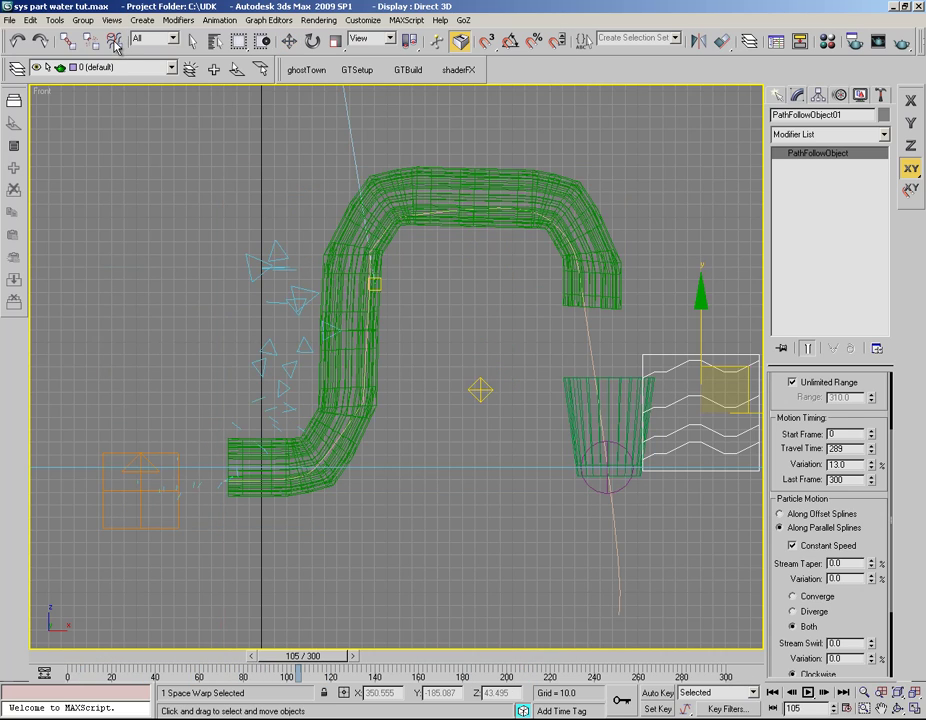
key("period")
key("period")
key("period")
key("period")
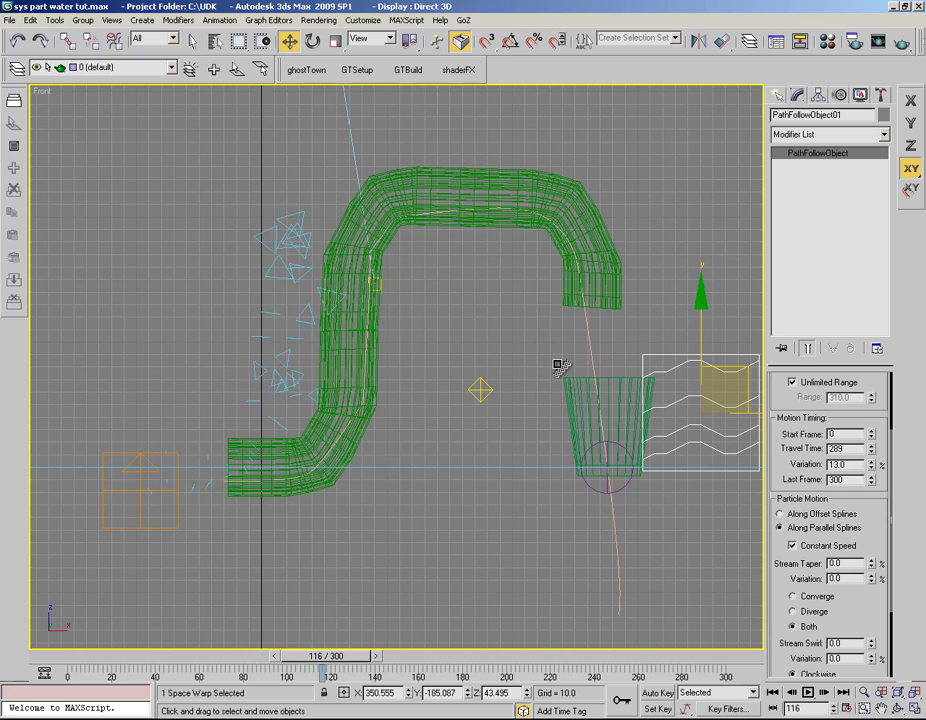
key("period")
key("period")
key("period")
key("period")
key("period")
key("period")
key("period")
key("period")
key("period")
key("period")
key("period")
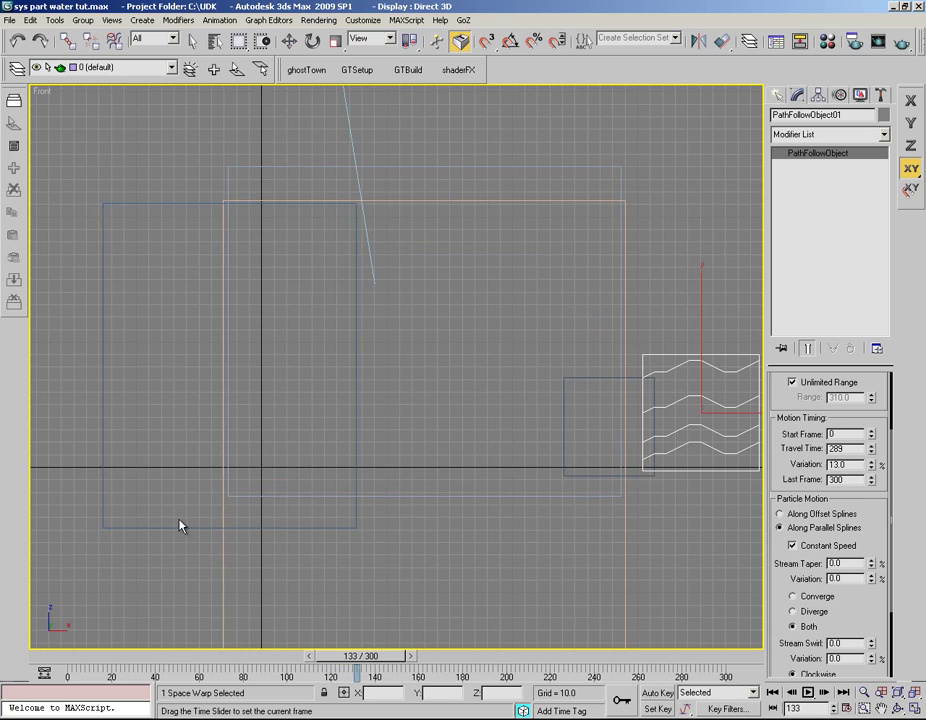
key("Escape")
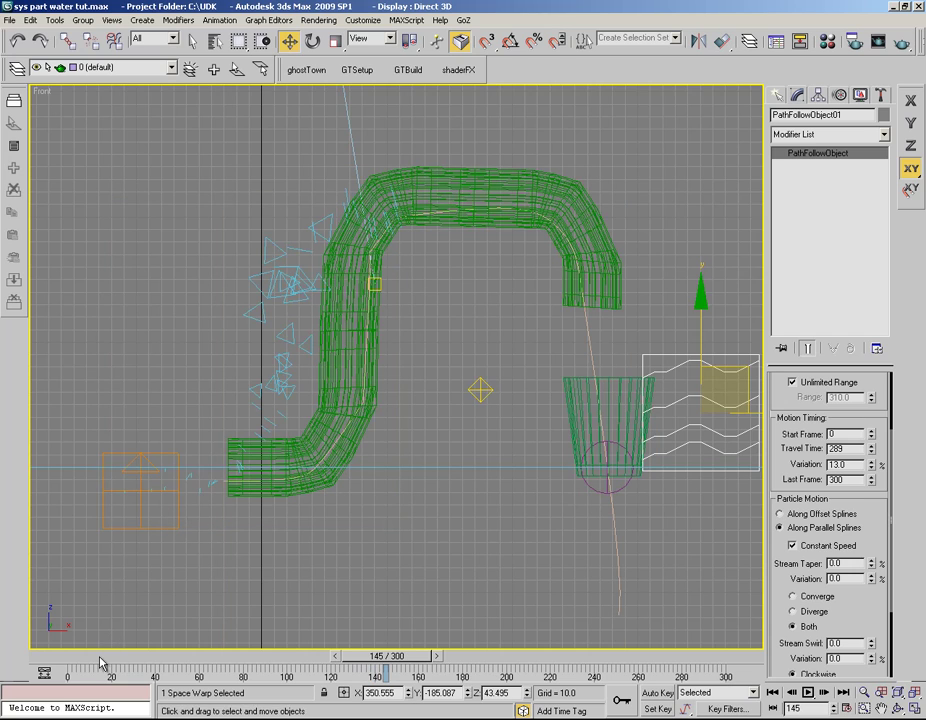
key("/")
key("/")
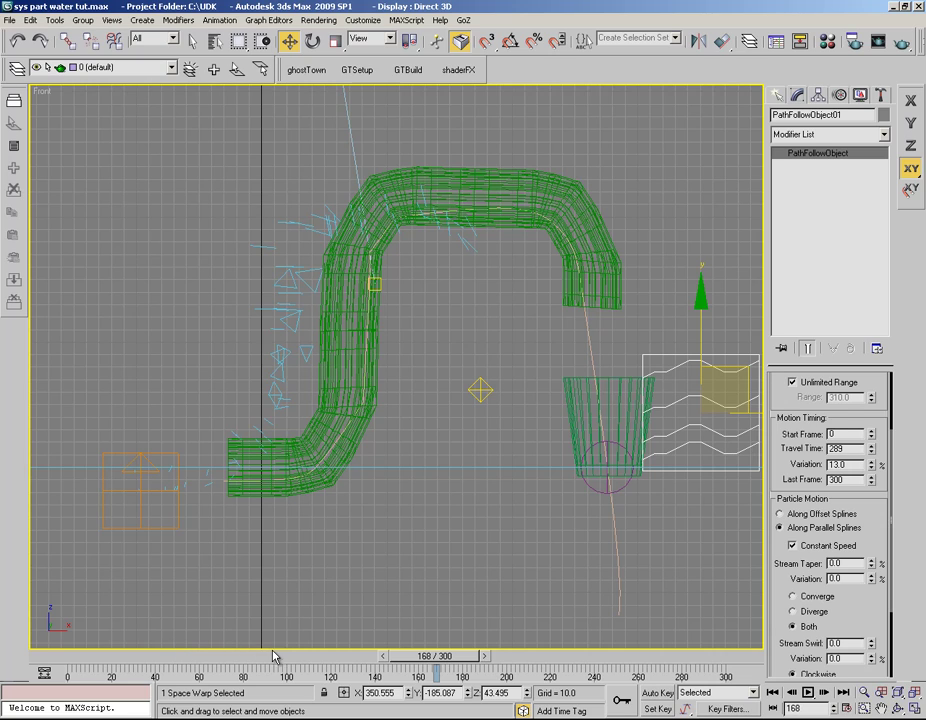
- Review the Path Follow motion settings and the force settings of the Gravity space warp at the cup
scroll(284, 657, "up", 4)
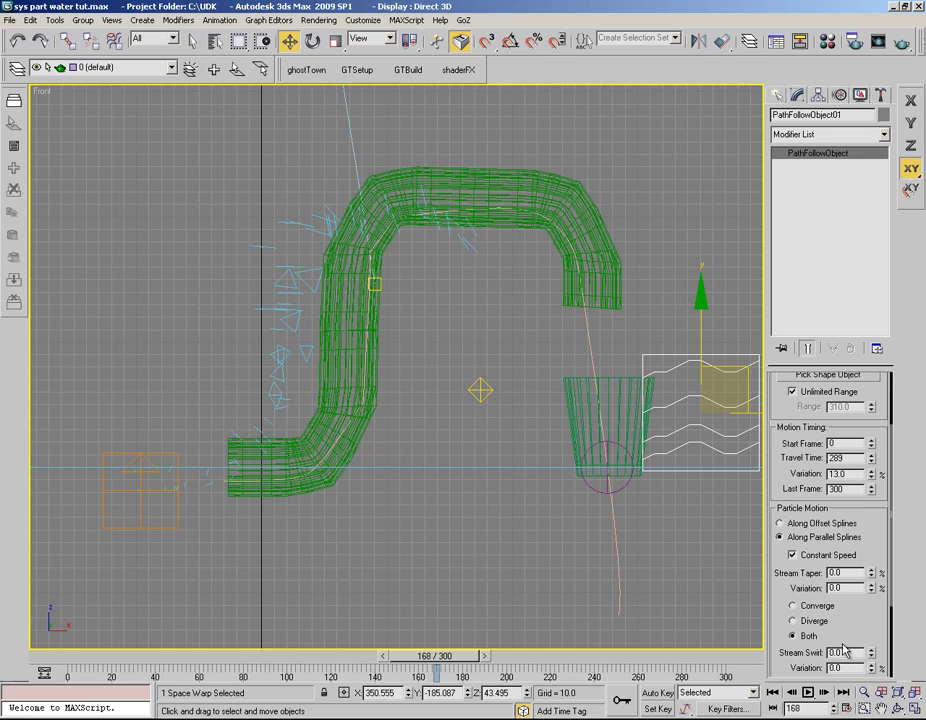
left_click(624, 487)
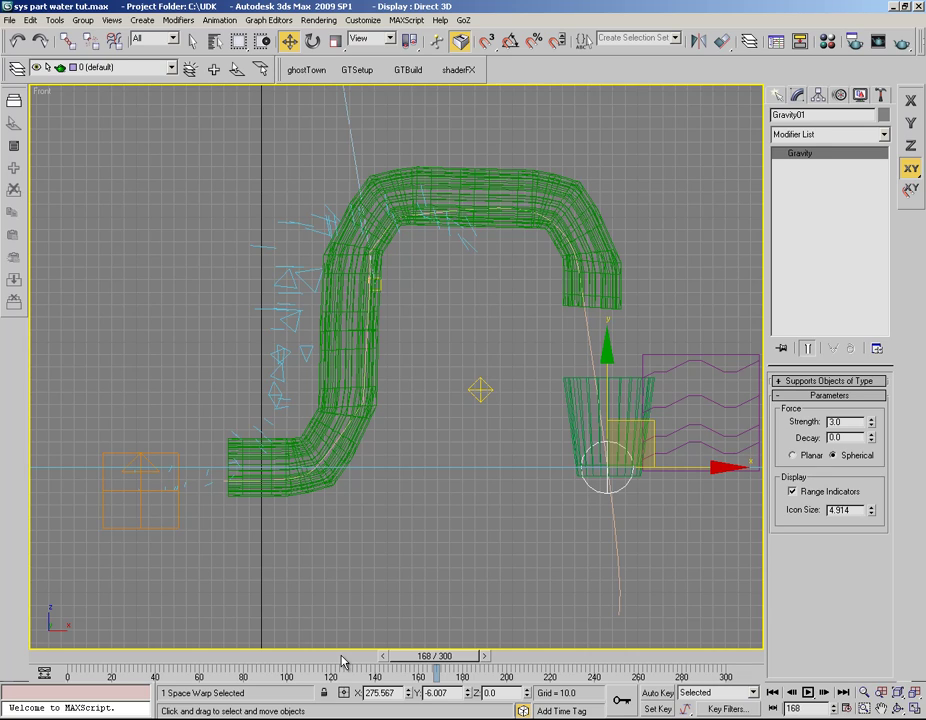
key("ctrl+z")
key("ctrl+z")
key("ctrl+z")
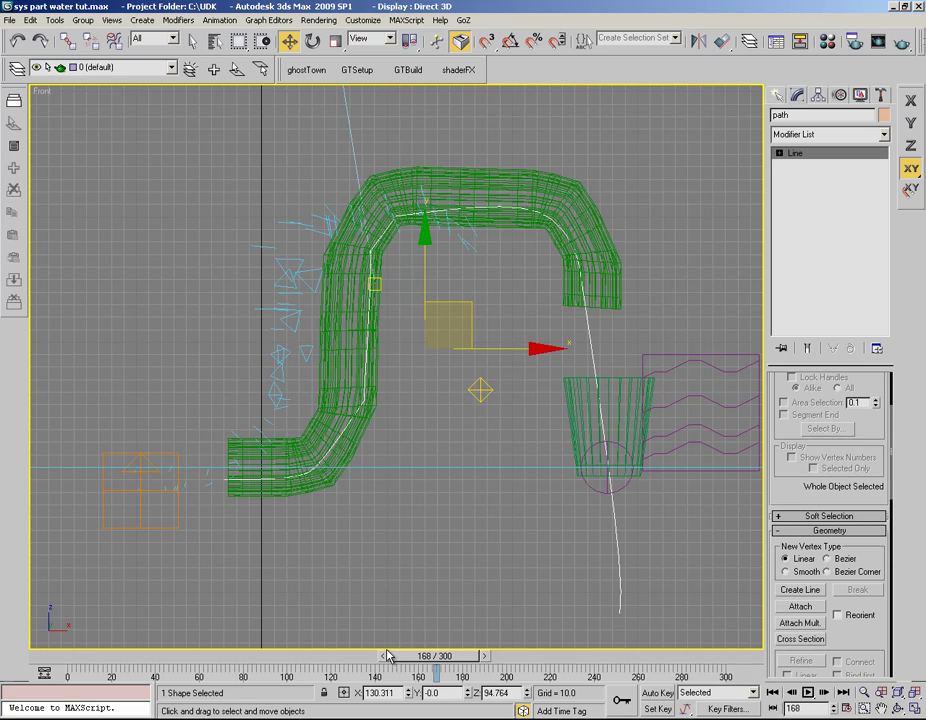
- Move the path's vertex below the pipe's first upper bend to about X 83, Z 191
key("1")
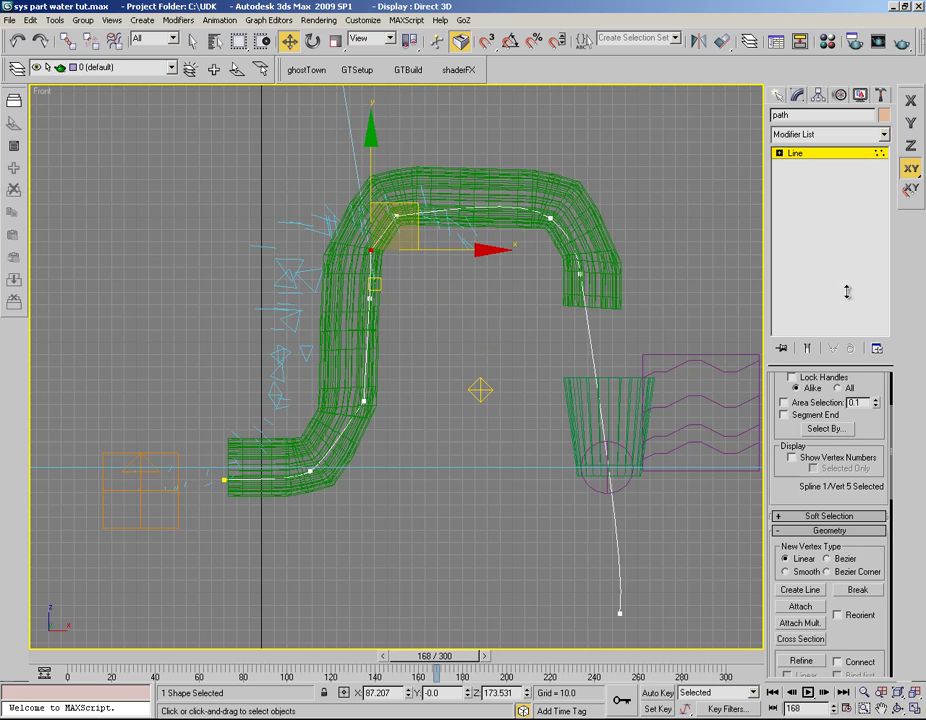
mouse_move(404, 229)
left_mouse_down()
mouse_move(384, 216)
mouse_move(400, 208)
left_mouse_up()
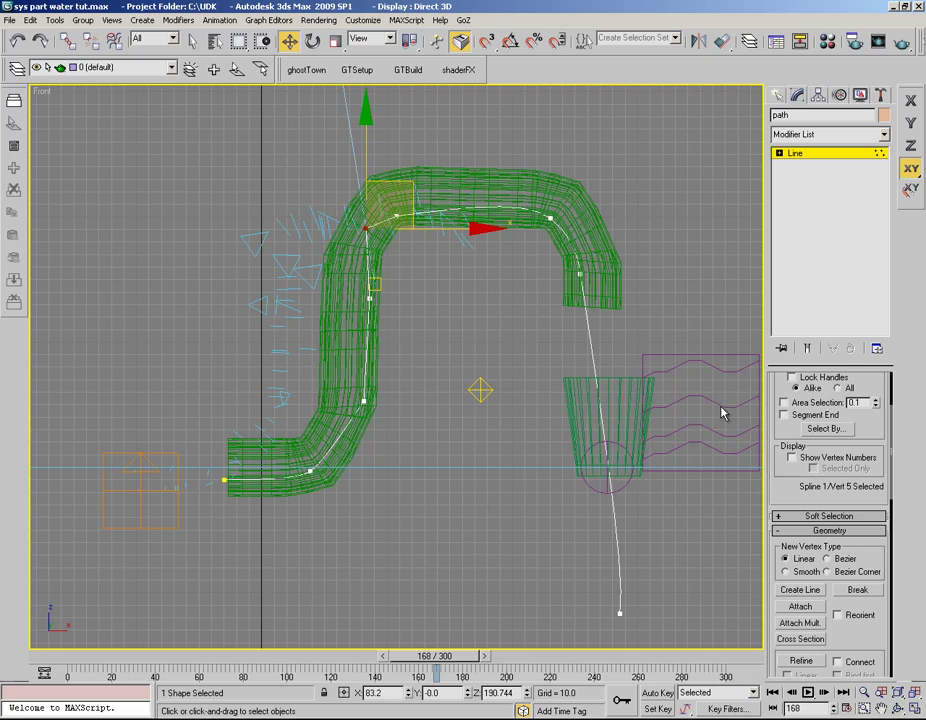
scroll(795, 500, "down", 5)
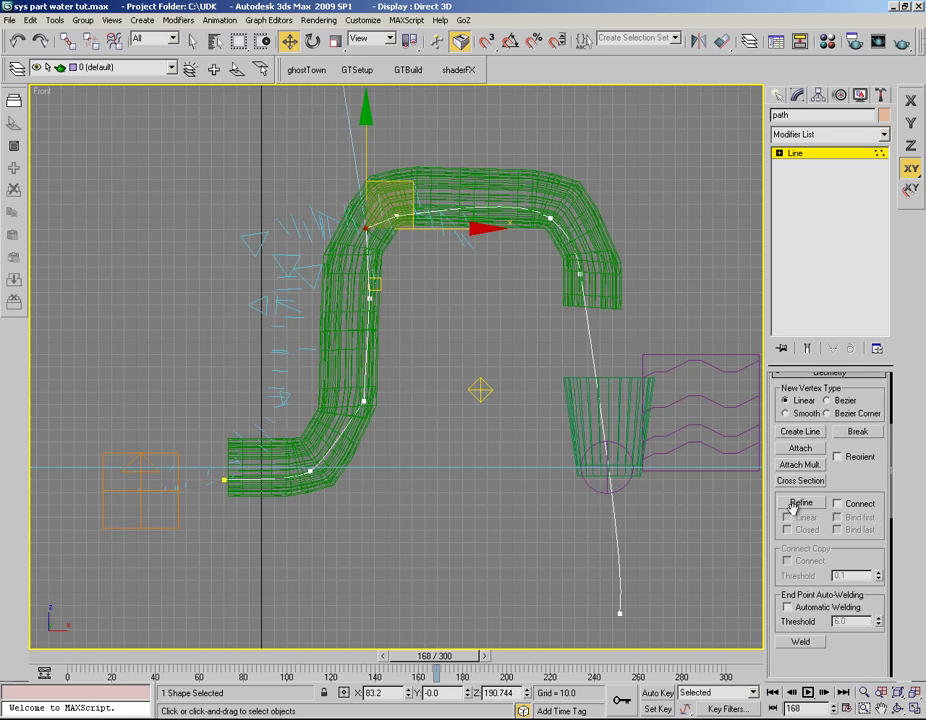
- Delete the path vertex below the pipe's first upper bend and move the vertex at that bend to about X 114, Z 216
scroll(800, 460, "down", 2)
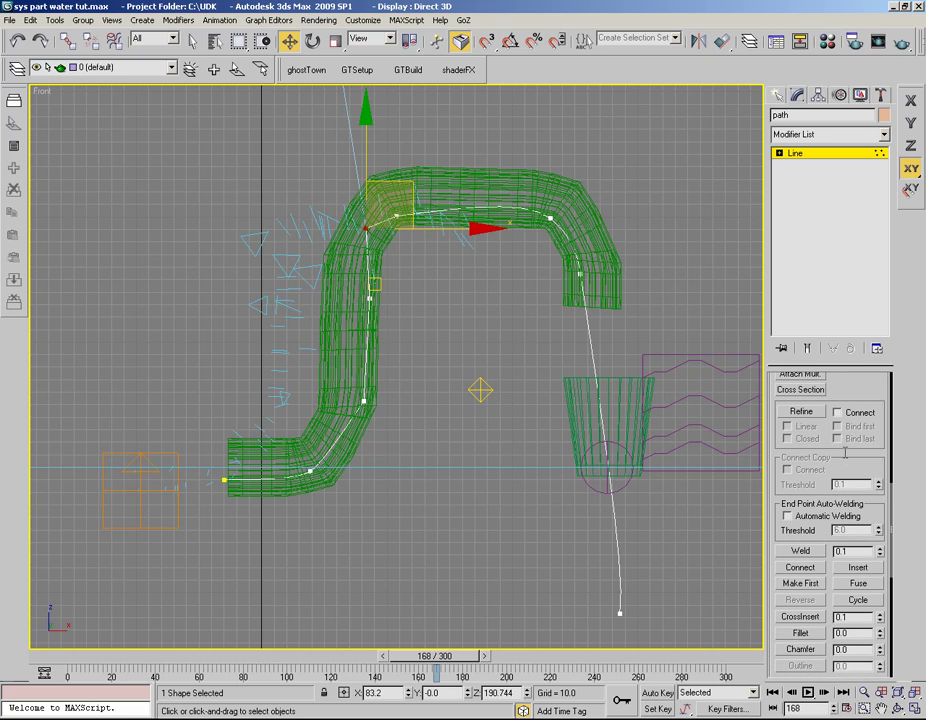
scroll(845, 470, "down", 2)
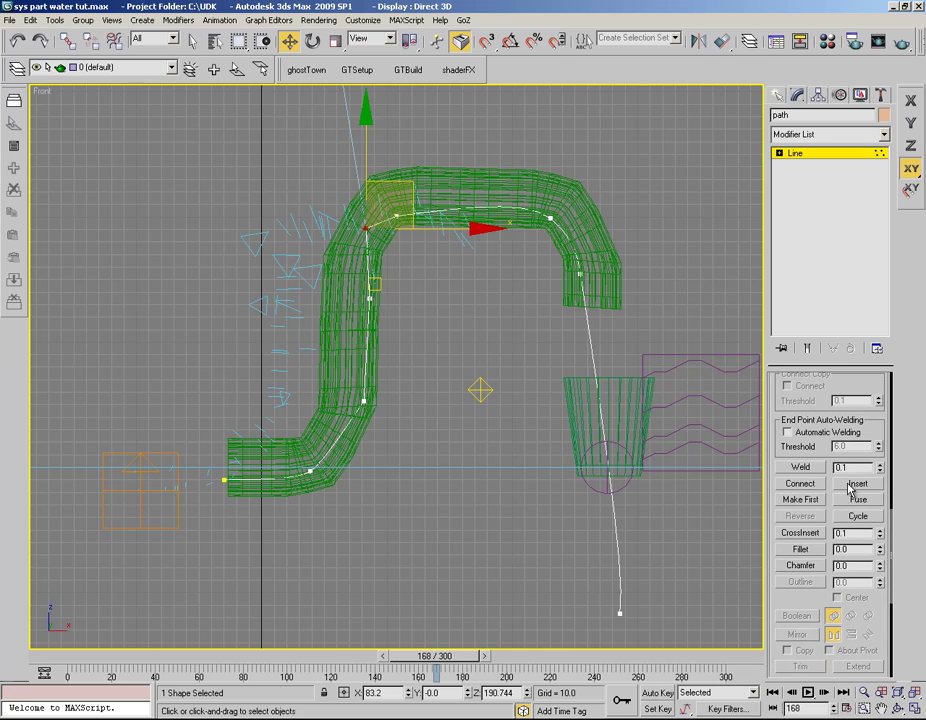
key("Delete")
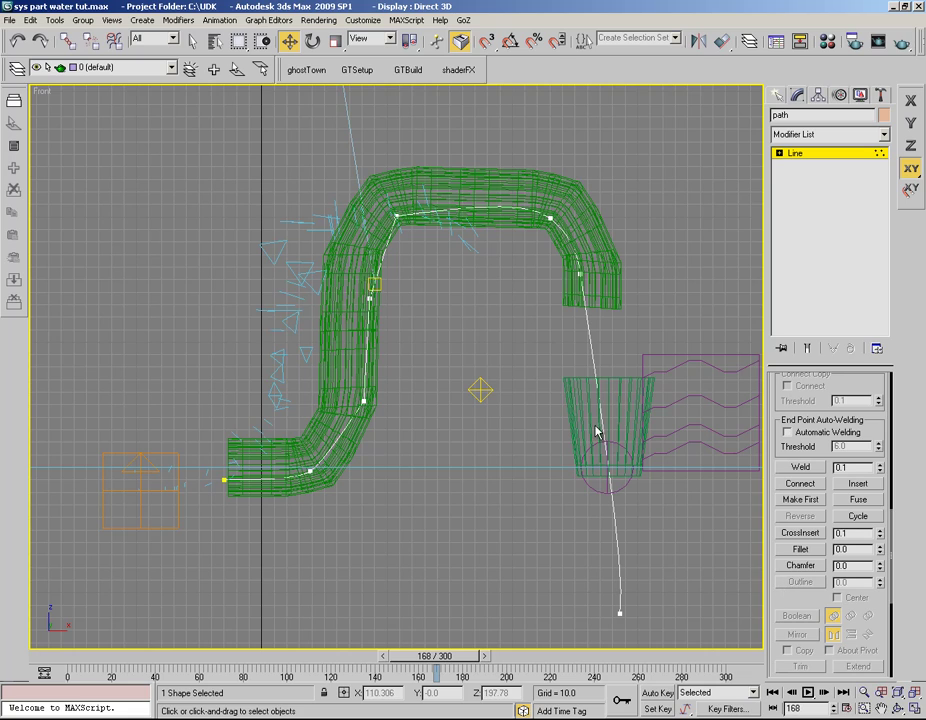
left_click(397, 215)
mouse_move(628, 481)
left_mouse_down()
mouse_move(636, 460)
mouse_move(626, 482)
left_mouse_up()
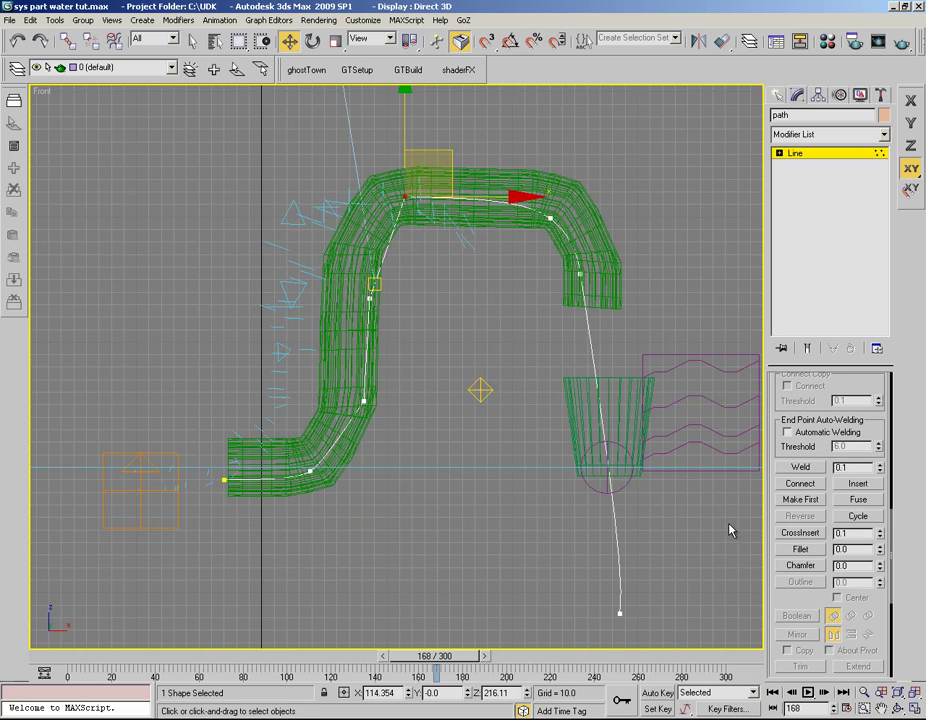
- Move the path's second upper bend vertex outward and the vertex at the pipe's outlet to about X 287, Z 162
left_click(845, 511)
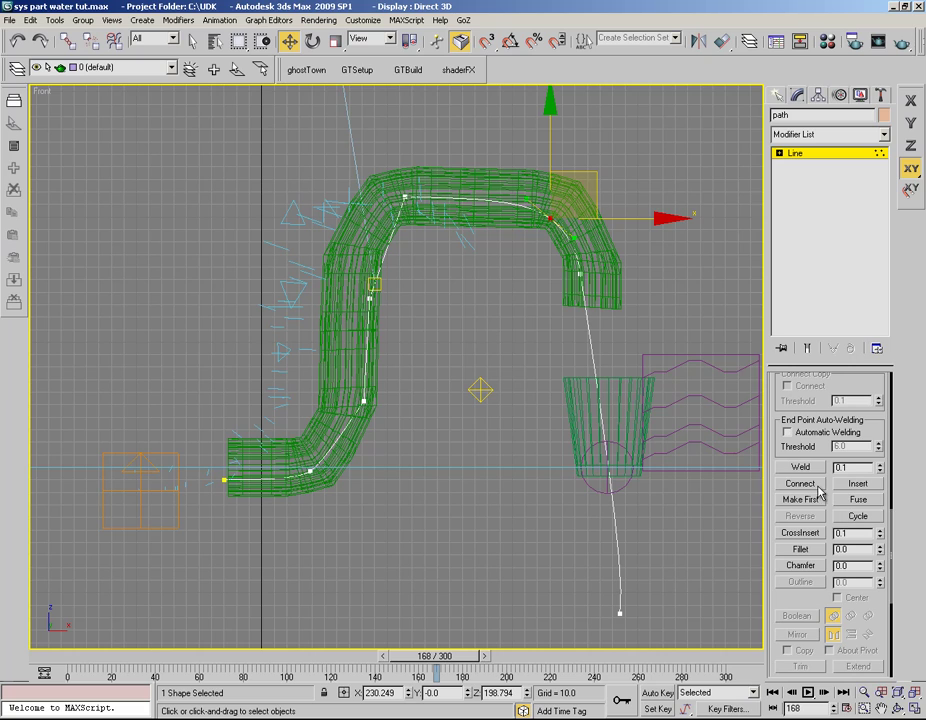
left_click_drag(550, 218, 565, 208)
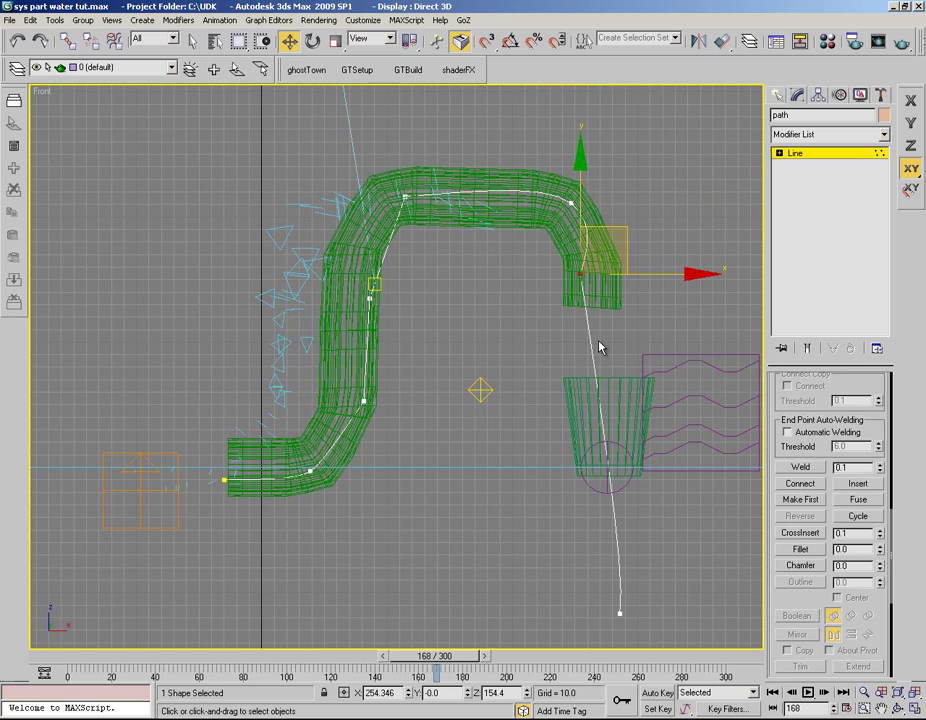
left_click_drag(590, 339, 588, 336)
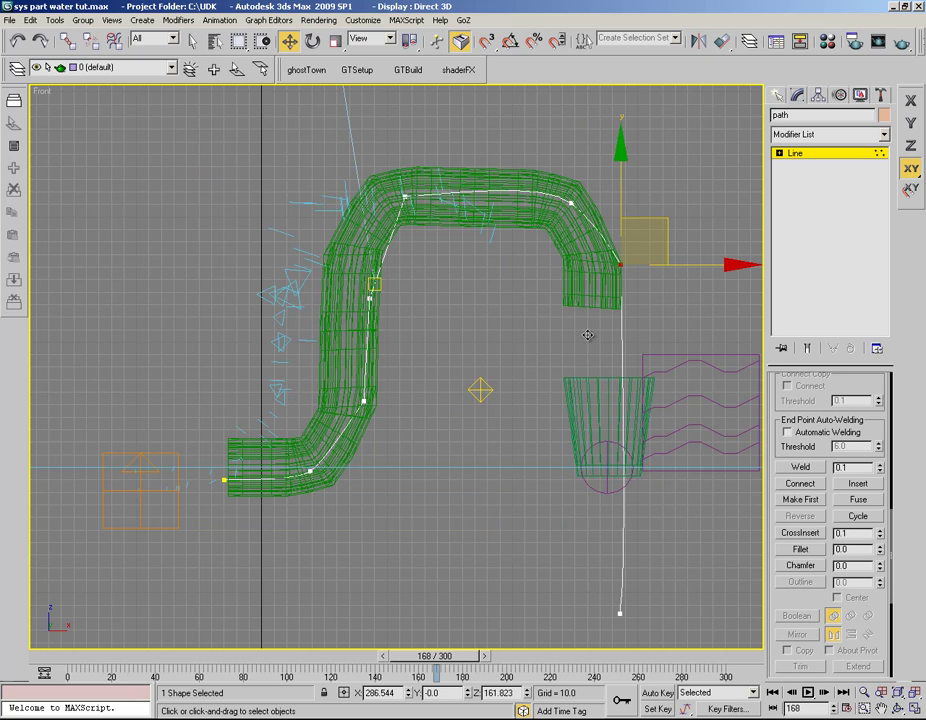
- Move the path's second upper bend vertex to about X 246, Z 222 and its first upper bend vertex to about X 110, Z 223
left_click(571, 203)
left_click_drag(571, 203, 571, 188)
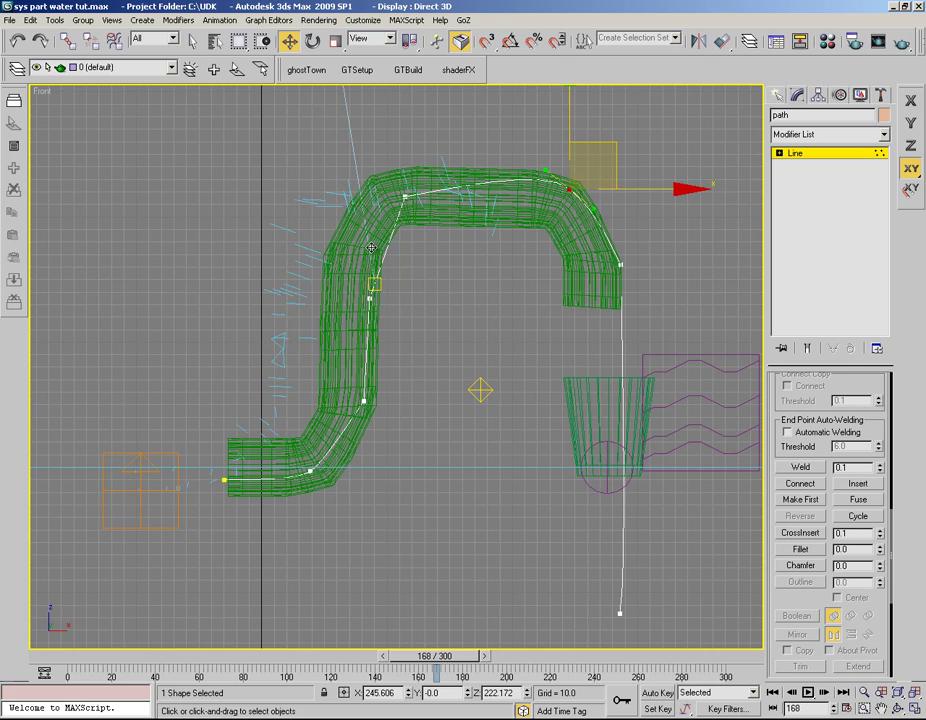
left_click_drag(432, 166, 371, 248)
left_click_drag(408, 213, 402, 203)
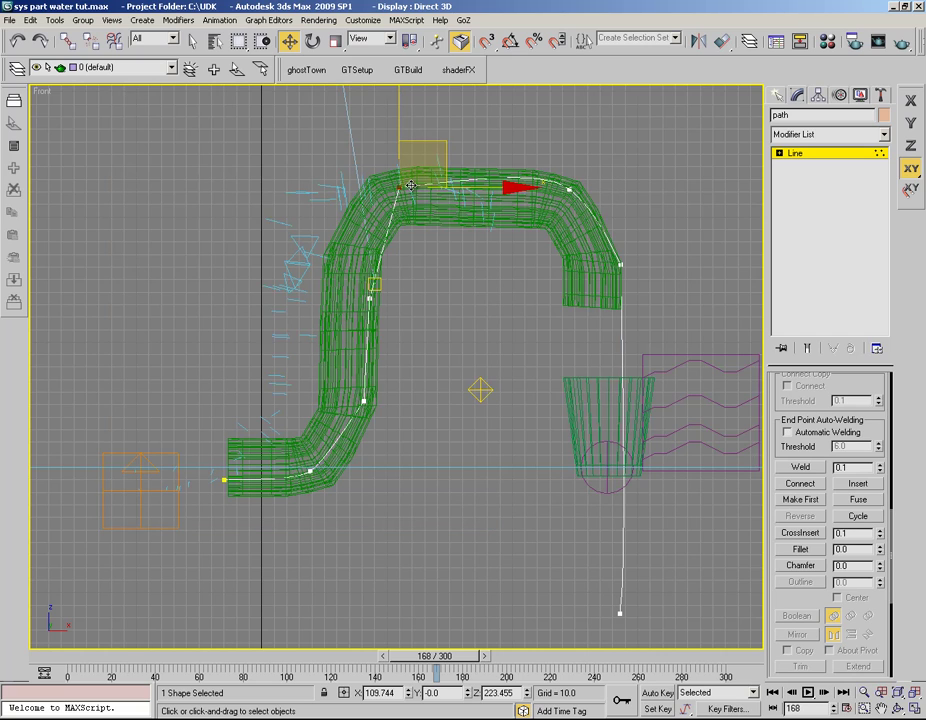
- Move the vertex in the pipe's vertical section along X only to about X 122, and shift it again with movement set to the XY plane
left_click(370, 297)
key("F5")
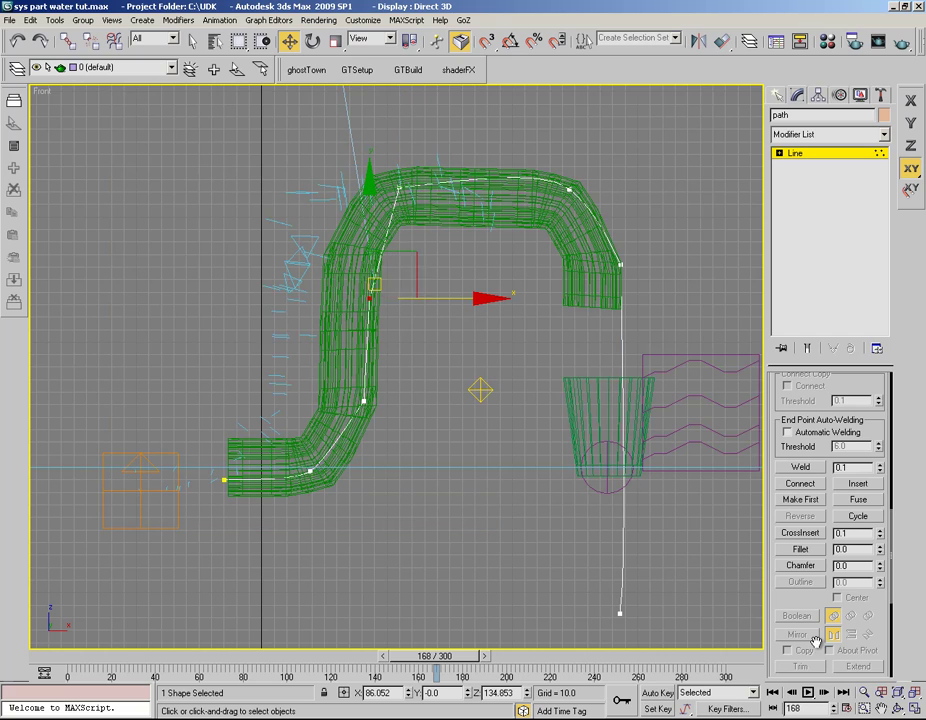
left_click_drag(446, 298, 485, 298)
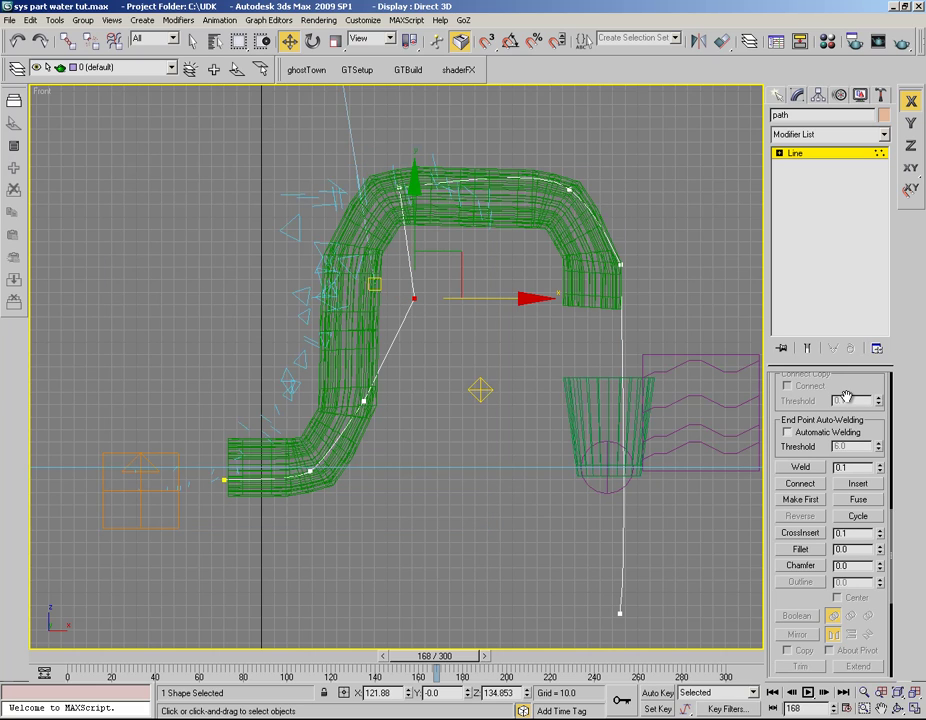
key("F8")
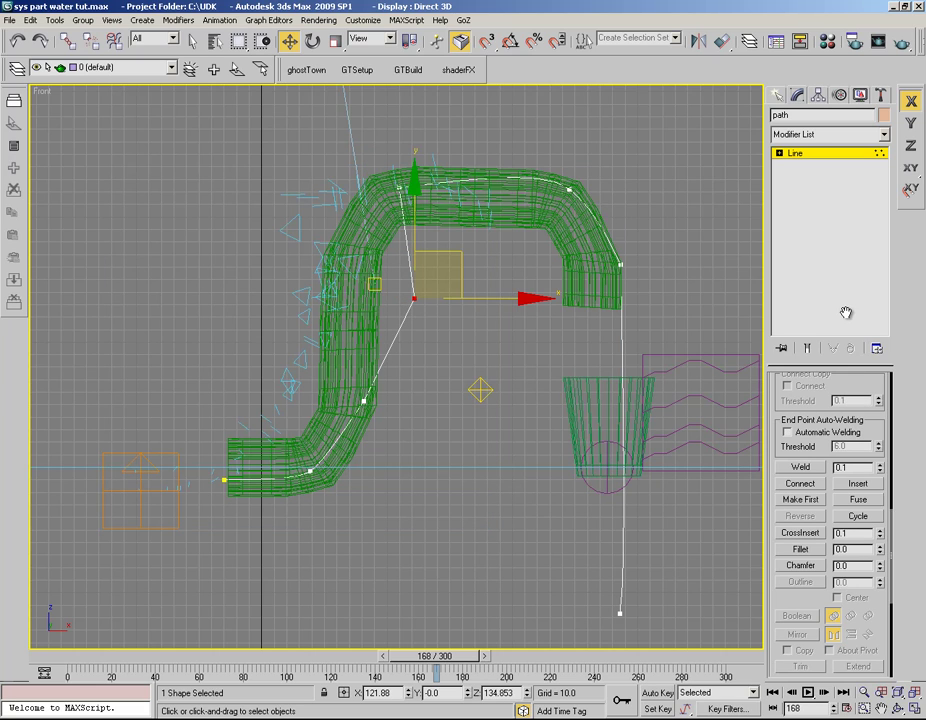
left_click_drag(456, 291, 480, 267)
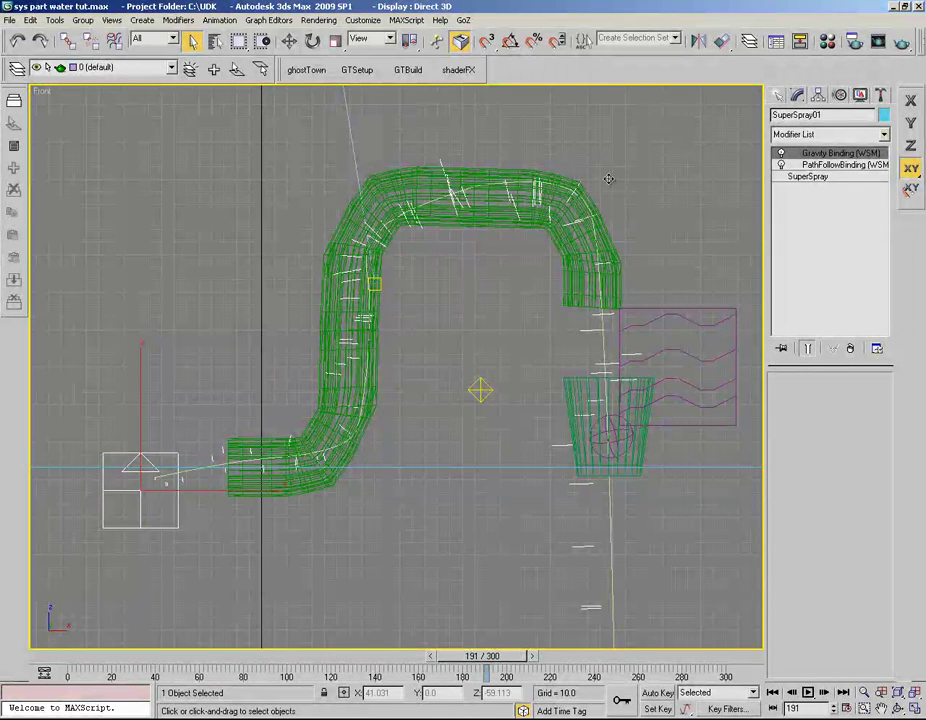
- Inspect the spline path Line01 and review the motion timing and particle motion settings of the Path Follow space warp
left_click(612, 178)
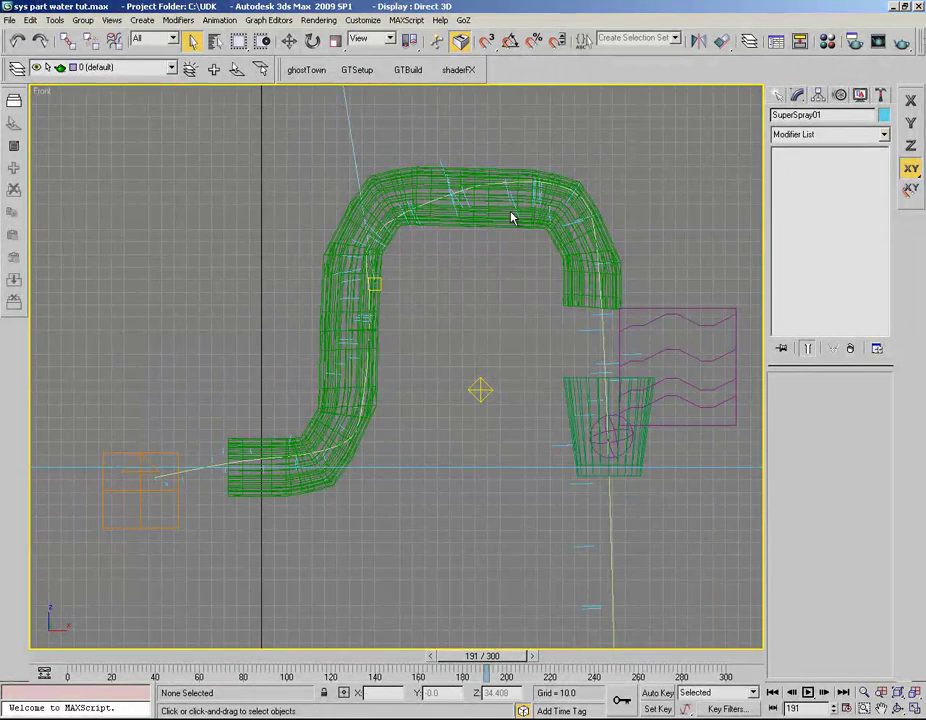
left_click(582, 270)
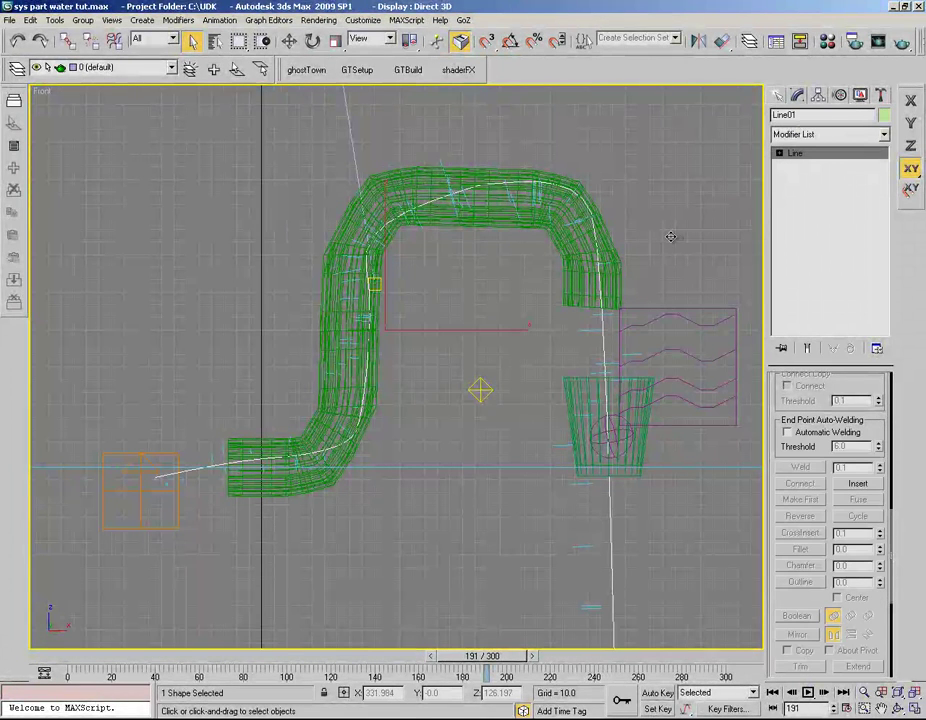
left_click(671, 237)
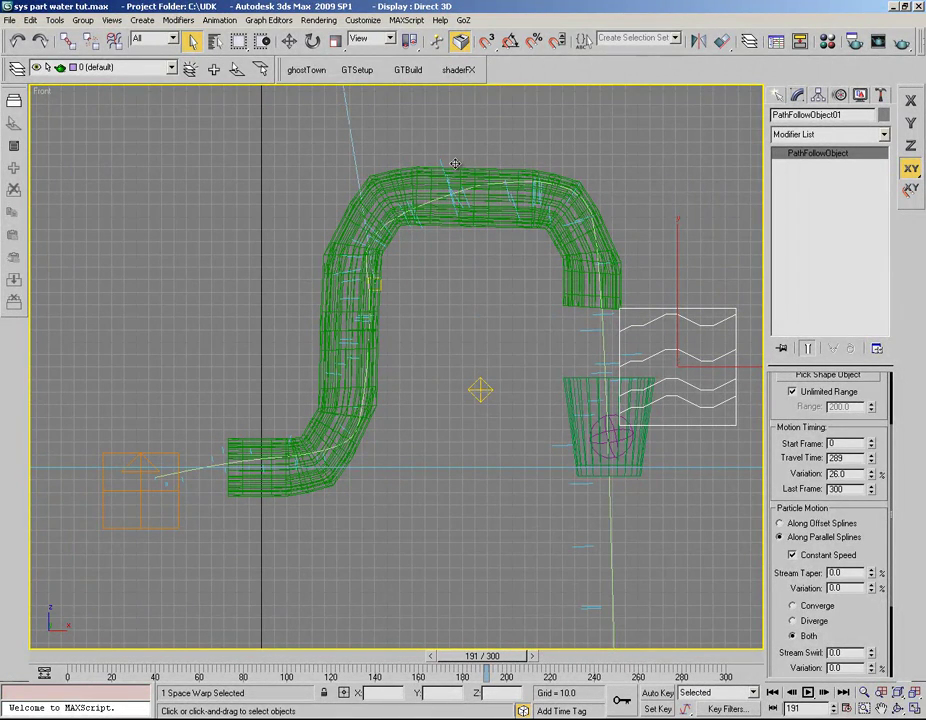
scroll(450, 157, "down", 1)
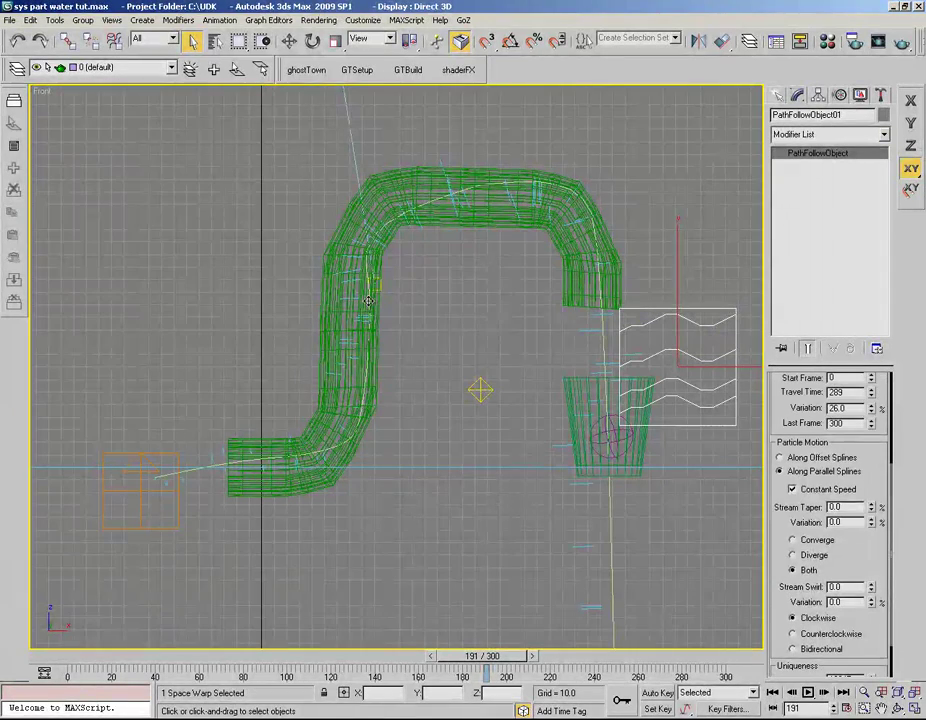
left_click(461, 304)
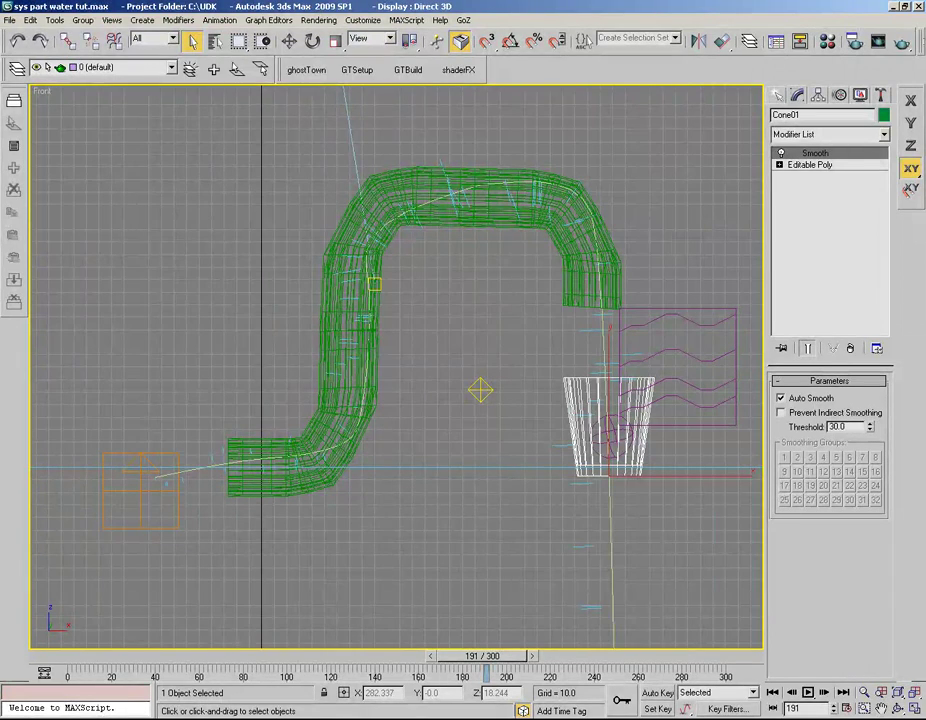
- Select Gravity01 by name from the scene objects and review its force and display settings
key("h")
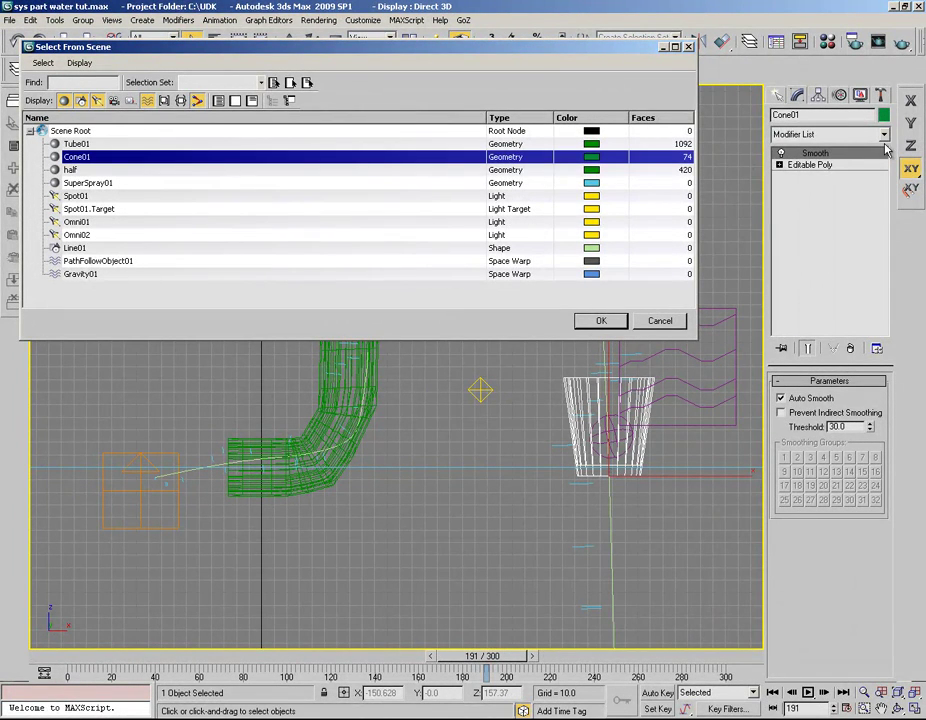
key("g")
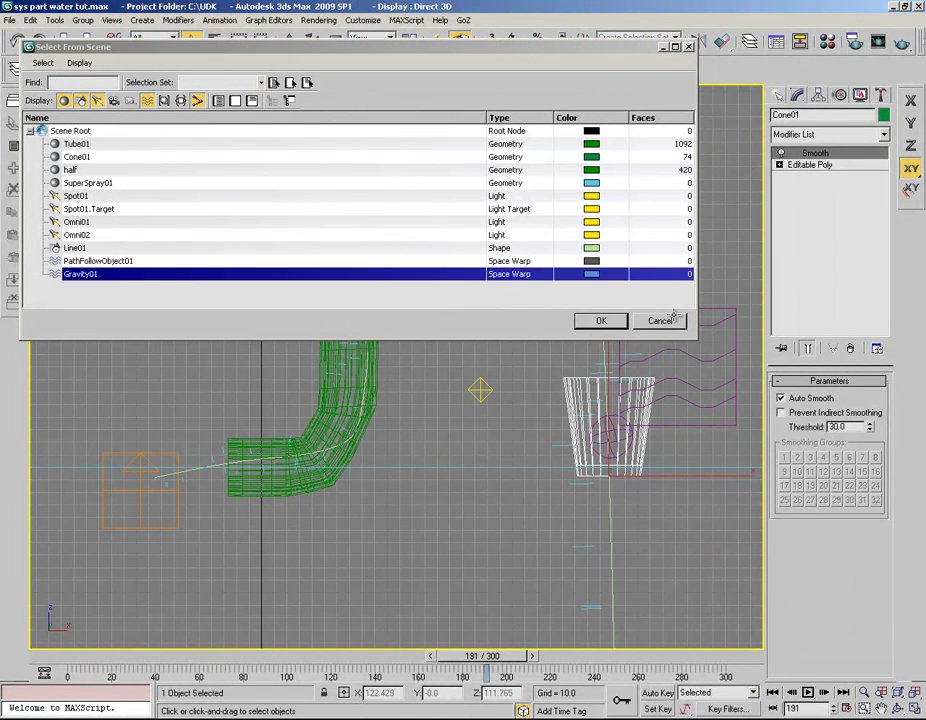
left_click(661, 318)
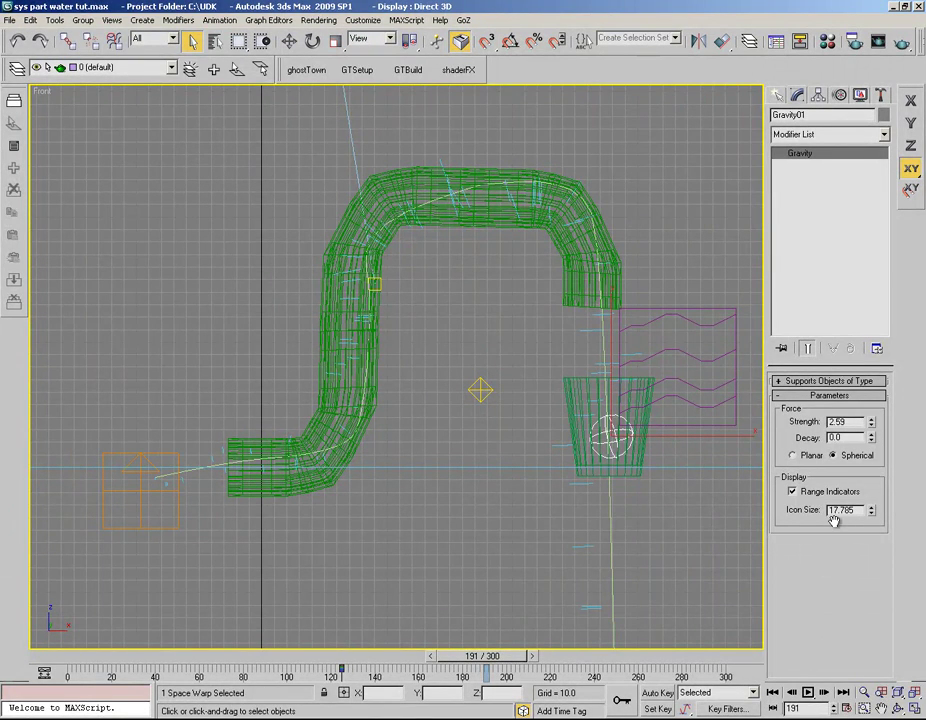
left_click(792, 492)
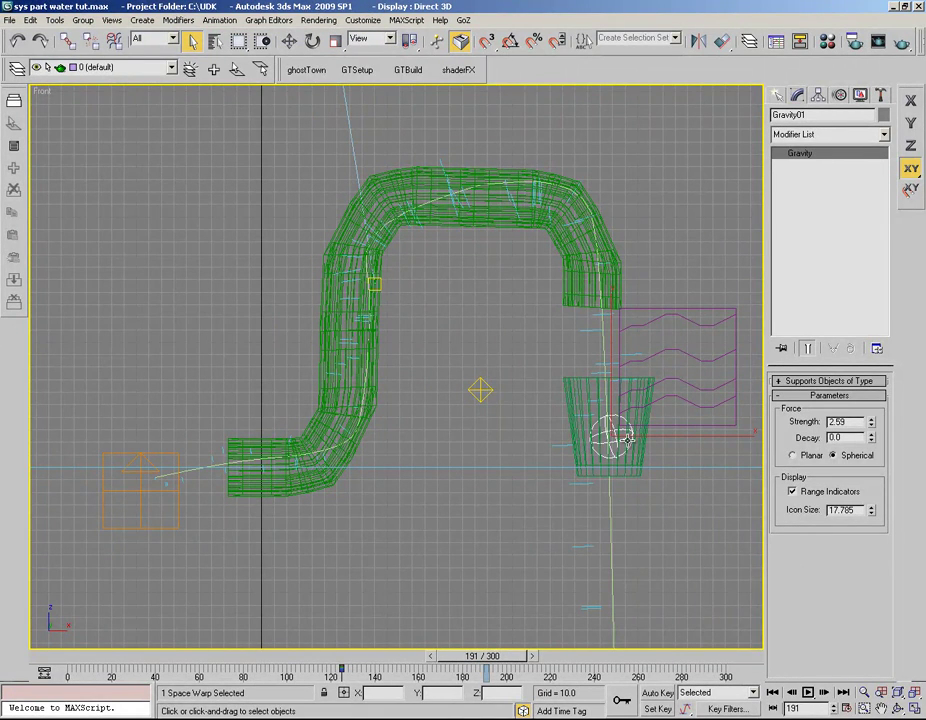